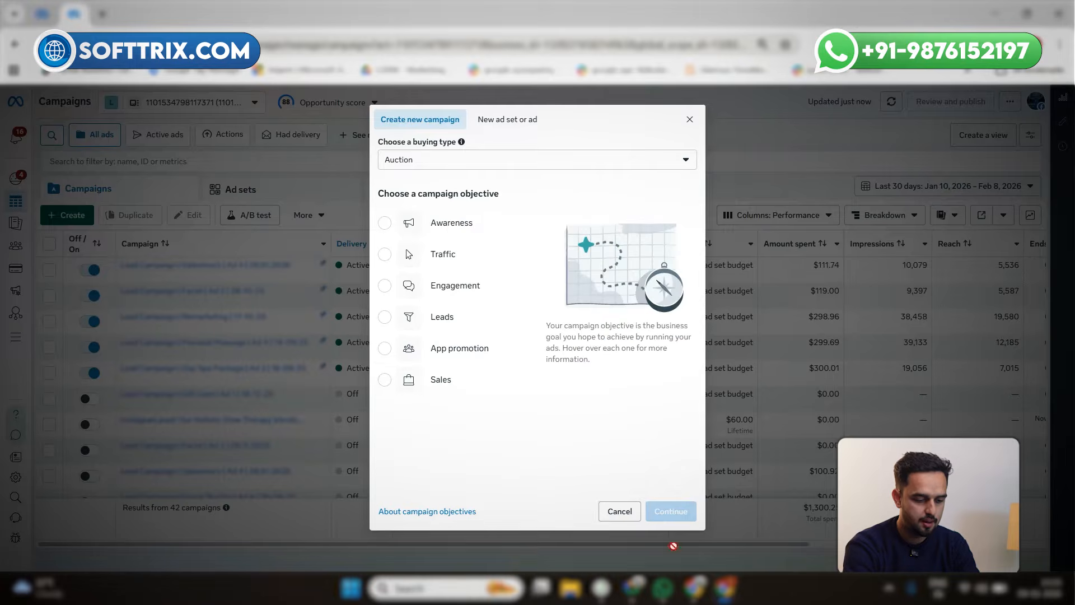
Create an Auction campaign with the Engagement objective, using the Manual engagement campaign setup
{"action": "left_click", "coordinate": [651, 546]}
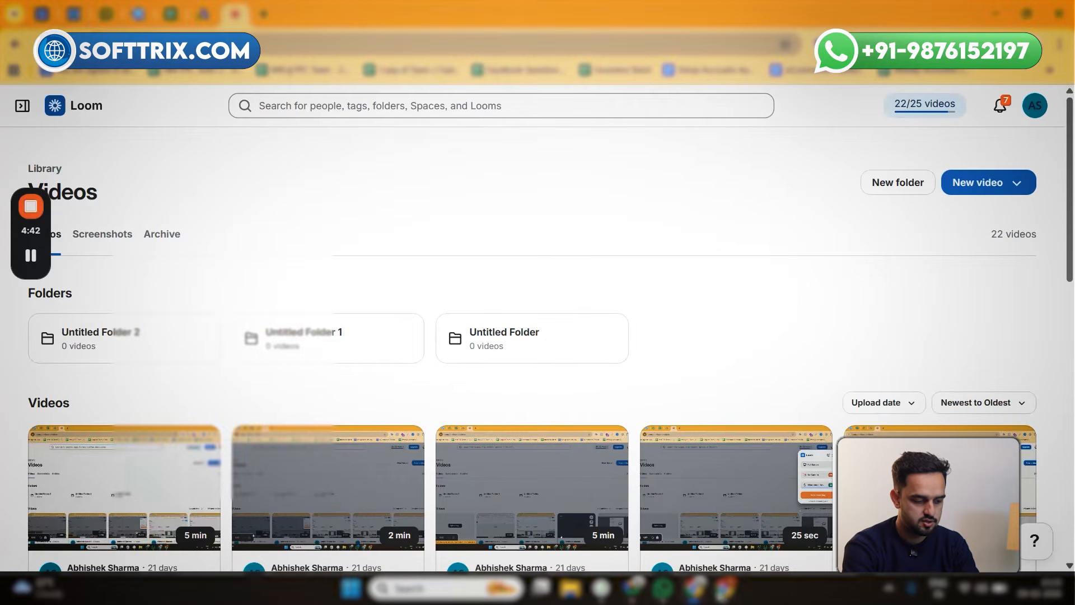
{"action": "left_click", "coordinate": [733, 521]}
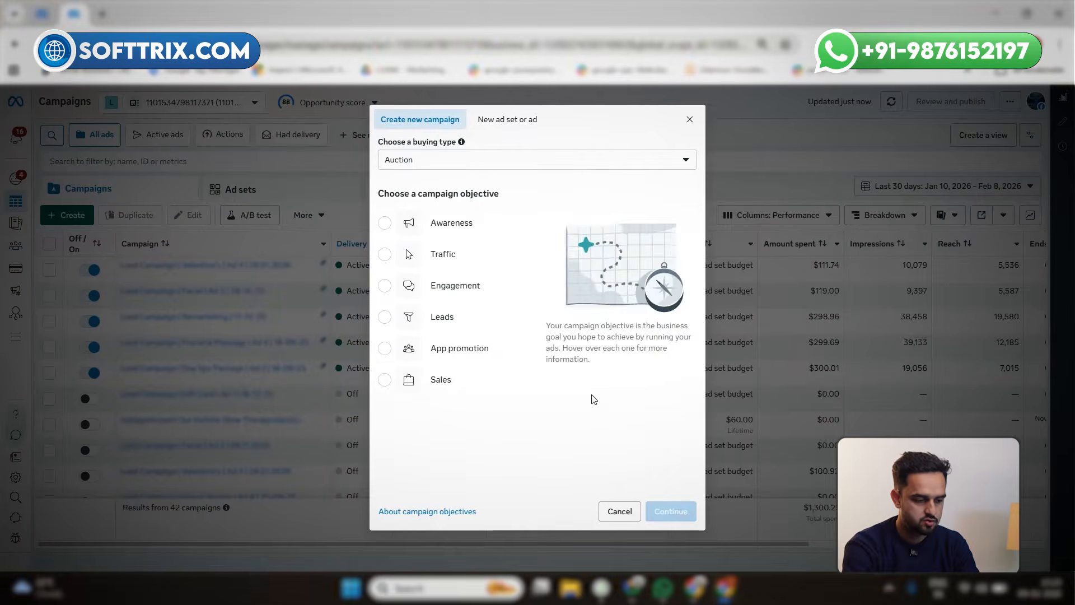
{"action": "left_click", "coordinate": [398, 295]}
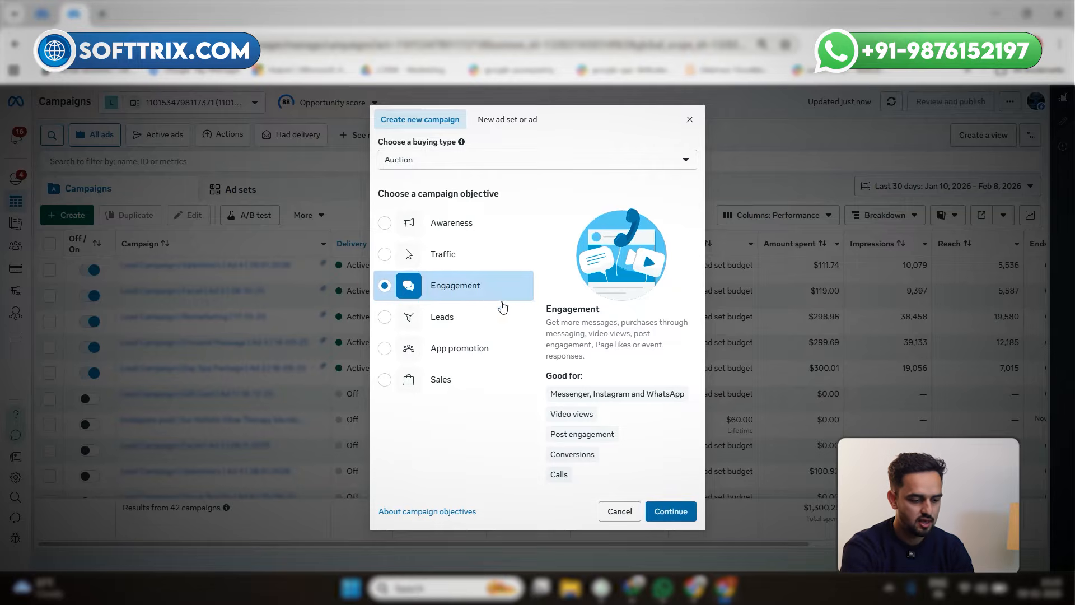
{"action": "triple_click", "coordinate": [565, 395]}
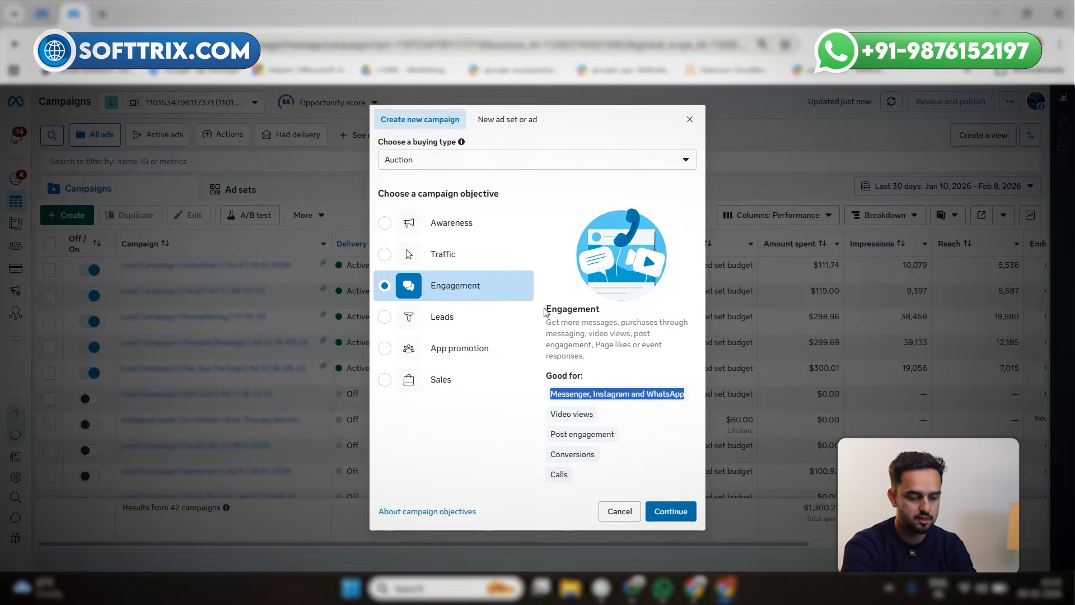
{"action": "left_click", "coordinate": [672, 511]}
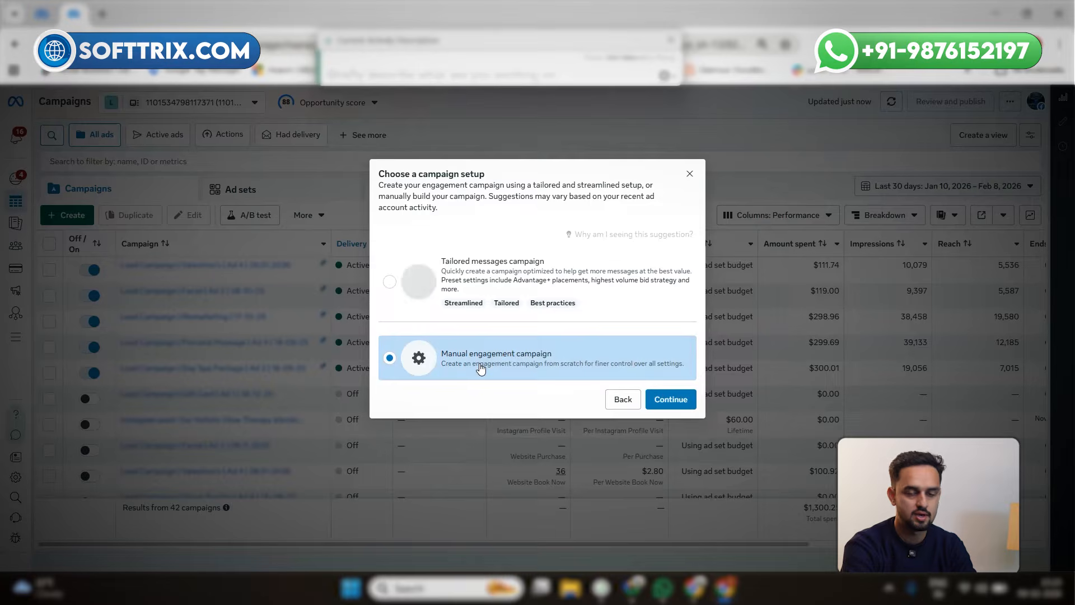
{"action": "left_click", "coordinate": [661, 400]}
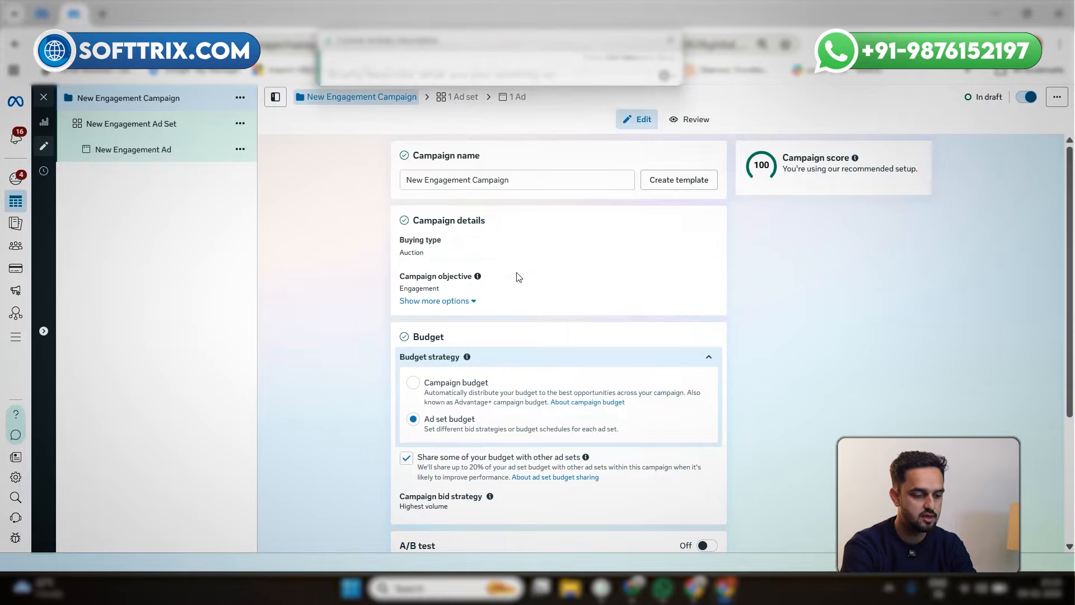
Set the new engagement campaign's budget strategy to Campaign budget
{"action": "scroll", "coordinate": [521, 280], "scroll_direction": "down", "scroll_amount": 3}
{"action": "scroll", "coordinate": [521, 280], "scroll_direction": "up", "scroll_amount": 2}
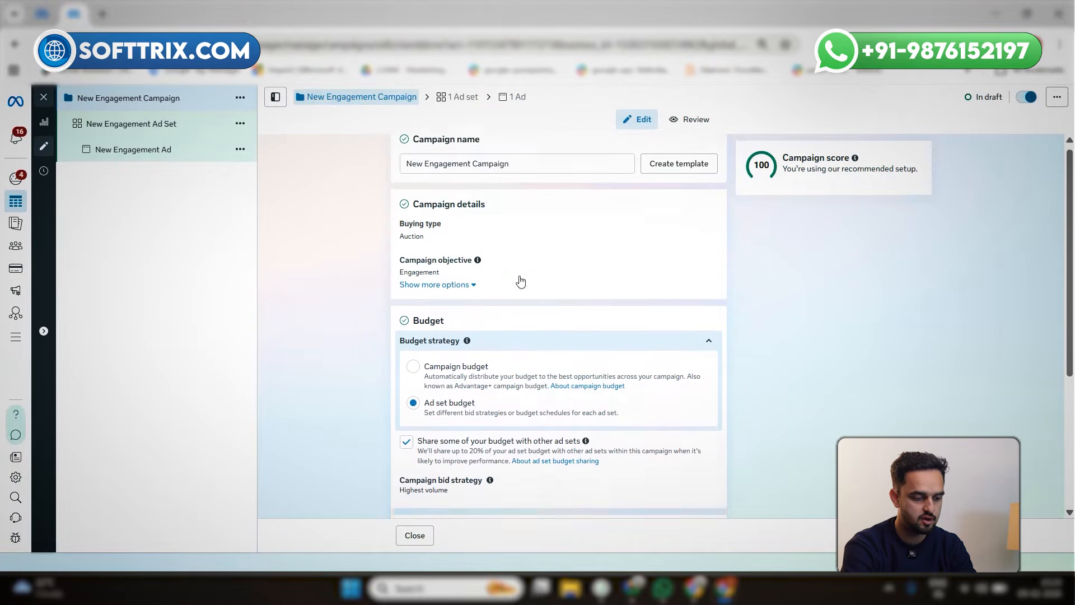
{"action": "scroll", "coordinate": [521, 280], "scroll_direction": "down", "scroll_amount": 4}
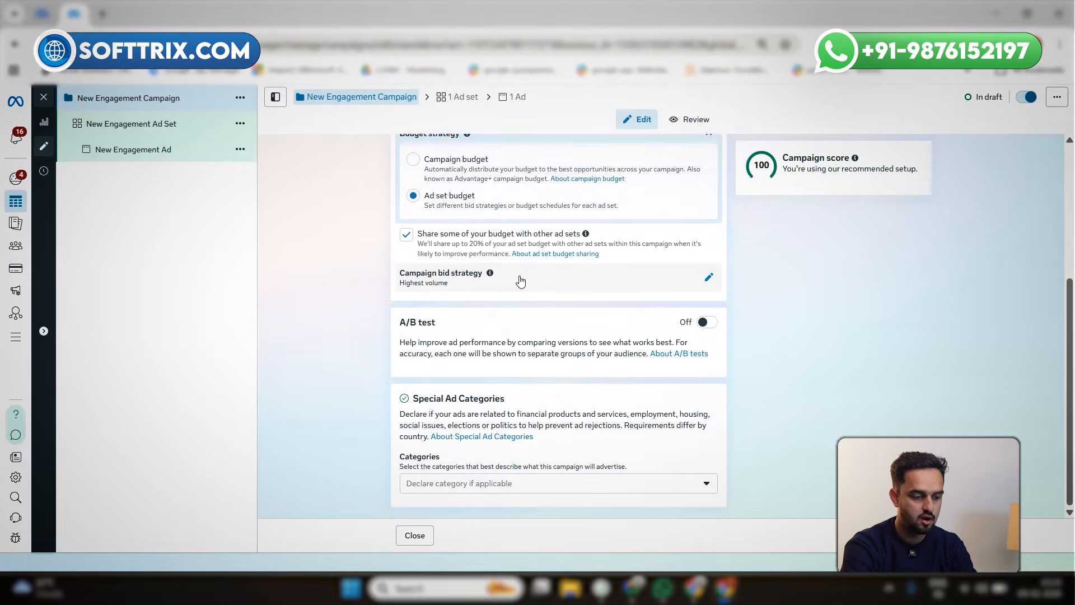
{"action": "scroll", "coordinate": [521, 281], "scroll_direction": "up", "scroll_amount": 2}
{"action": "scroll", "coordinate": [521, 281], "scroll_direction": "up", "scroll_amount": 1}
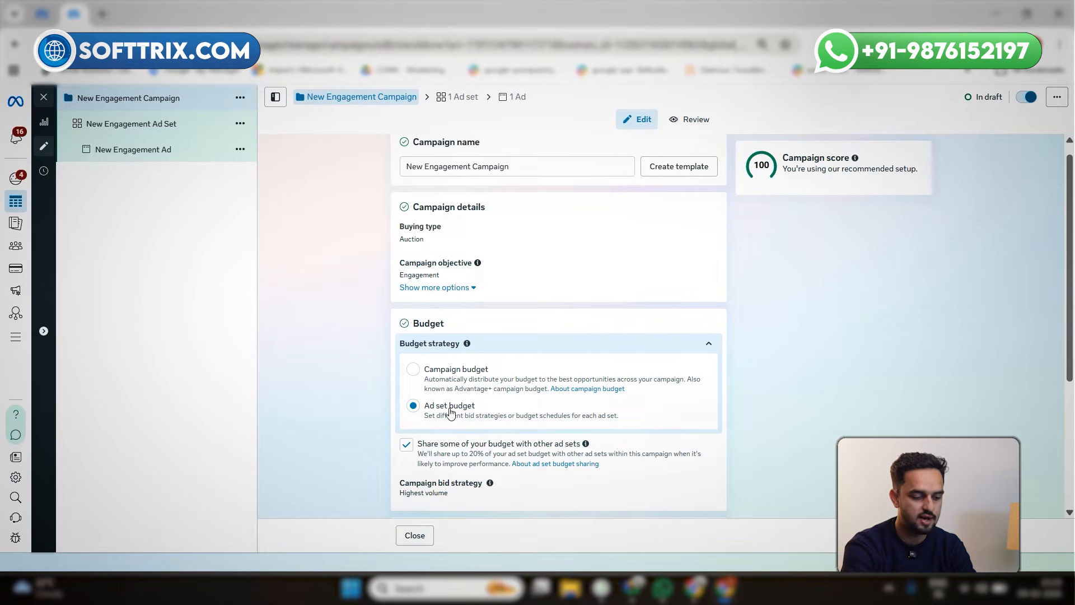
{"action": "left_click", "coordinate": [413, 369]}
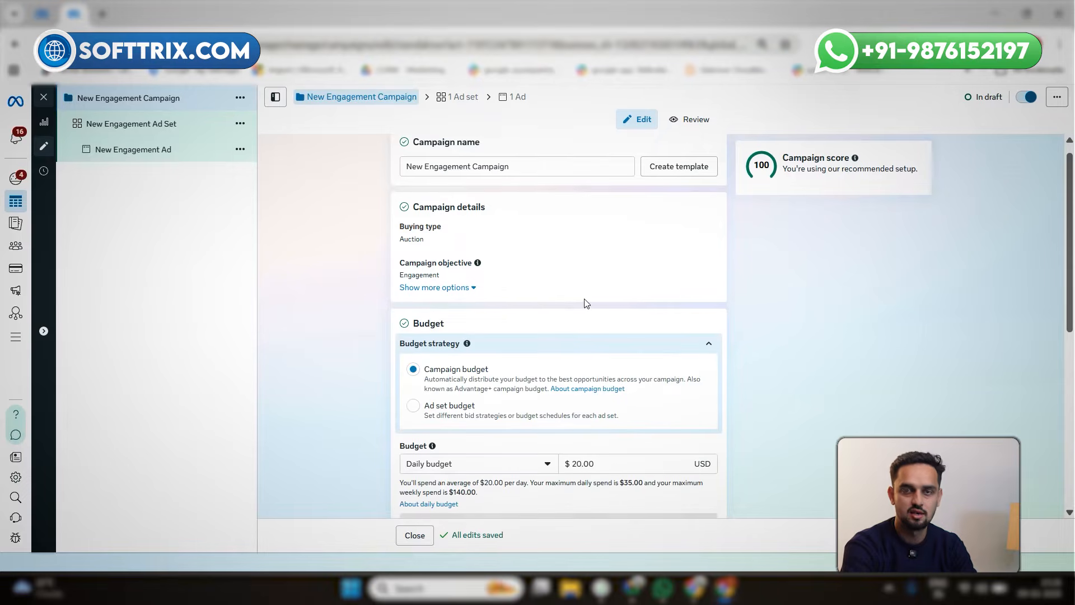
Review the campaign bid strategy choices and keep Highest volume selected
{"action": "scroll", "coordinate": [586, 303], "scroll_direction": "down", "scroll_amount": 3}
{"action": "scroll", "coordinate": [587, 303], "scroll_direction": "down", "scroll_amount": 3}
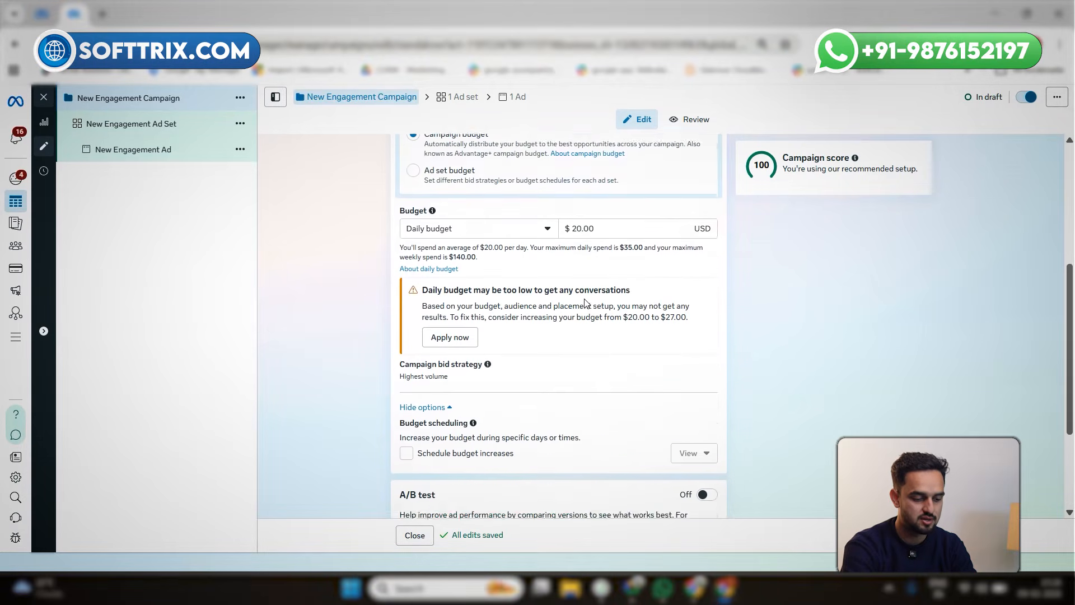
{"action": "scroll", "coordinate": [551, 321], "scroll_direction": "down", "scroll_amount": 1}
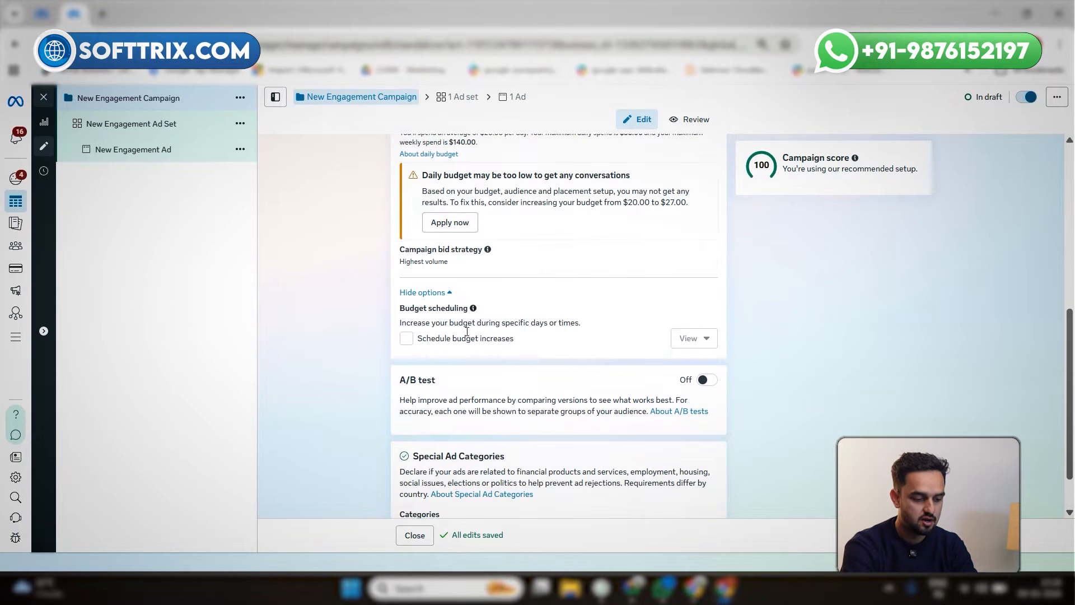
{"action": "scroll", "coordinate": [456, 303], "scroll_direction": "down", "scroll_amount": 1}
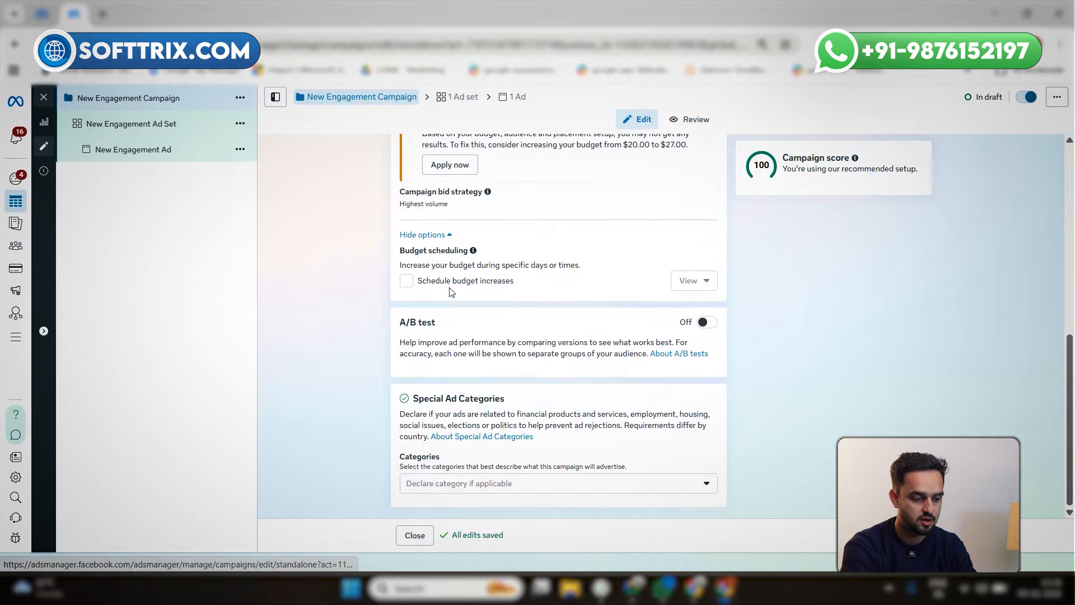
{"action": "left_click", "coordinate": [704, 193]}
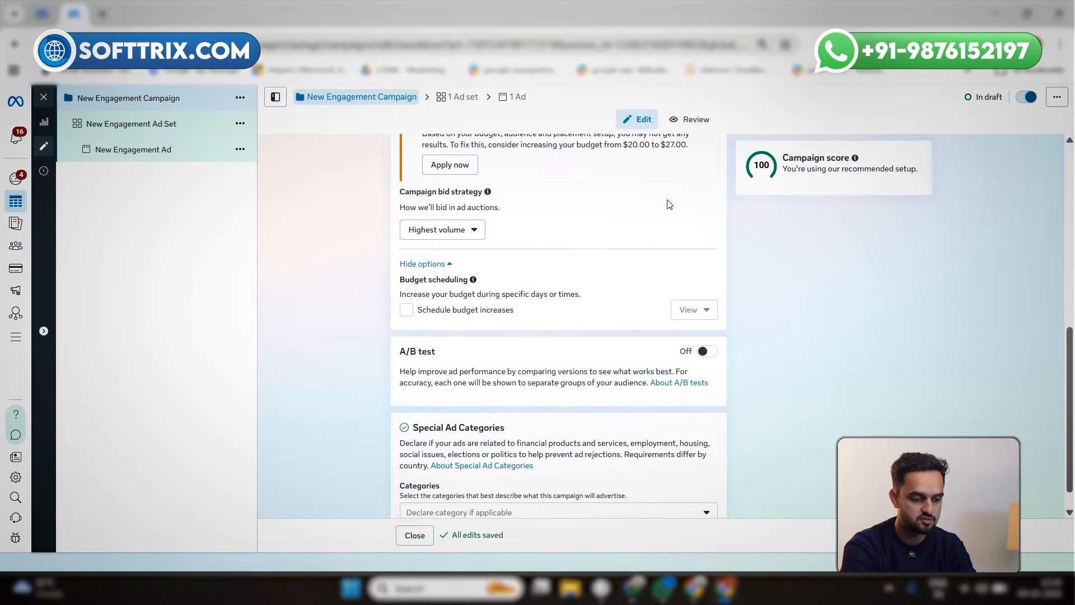
{"action": "left_click", "coordinate": [420, 234]}
{"action": "mouse_move", "coordinate": [424, 332]}
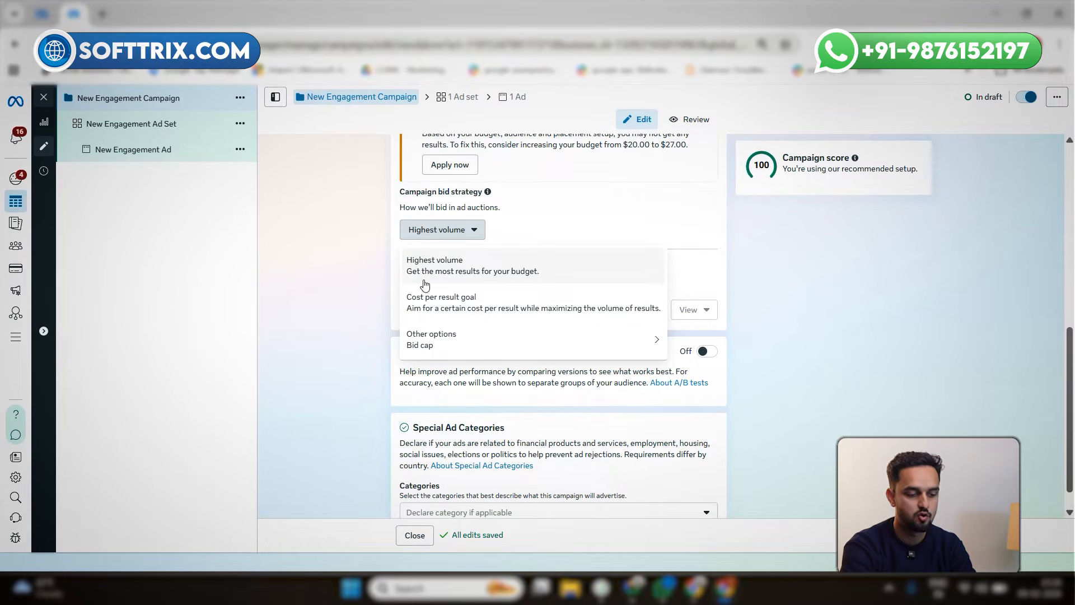
{"action": "left_click", "coordinate": [569, 259]}
Open the new engagement ad set and examine the options available for its performance goal
{"action": "scroll", "coordinate": [569, 259], "scroll_direction": "up", "scroll_amount": 6}
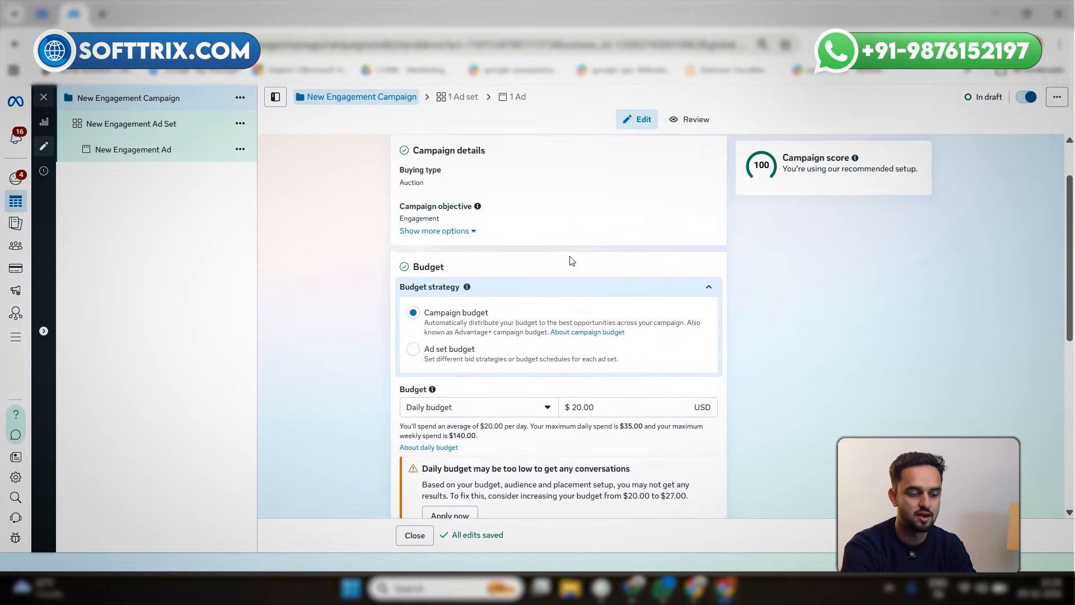
{"action": "scroll", "coordinate": [572, 261], "scroll_direction": "up", "scroll_amount": 2}
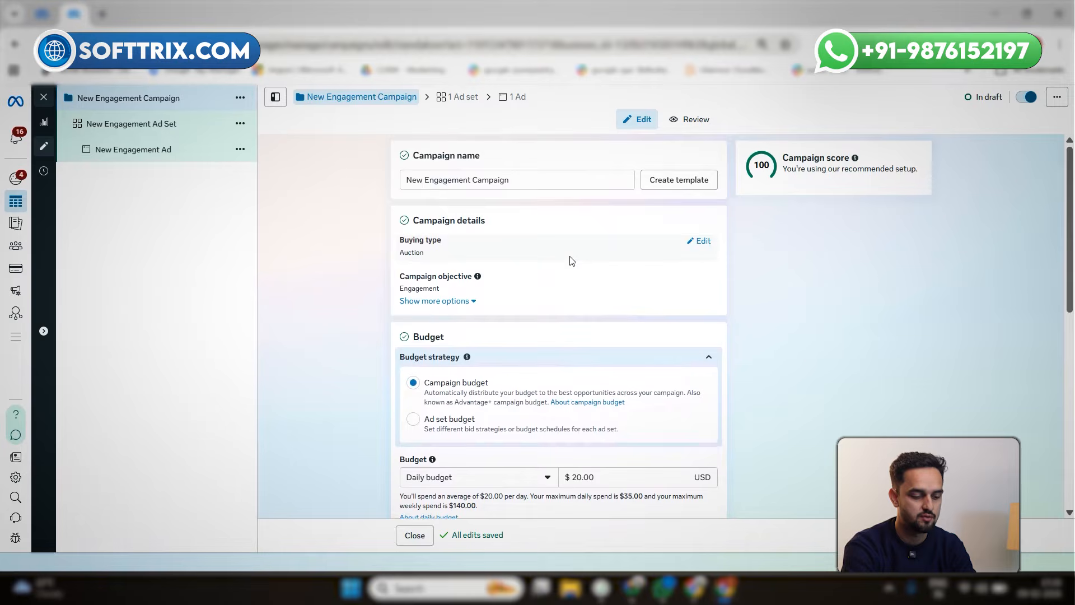
{"action": "scroll", "coordinate": [572, 261], "scroll_direction": "down", "scroll_amount": 4}
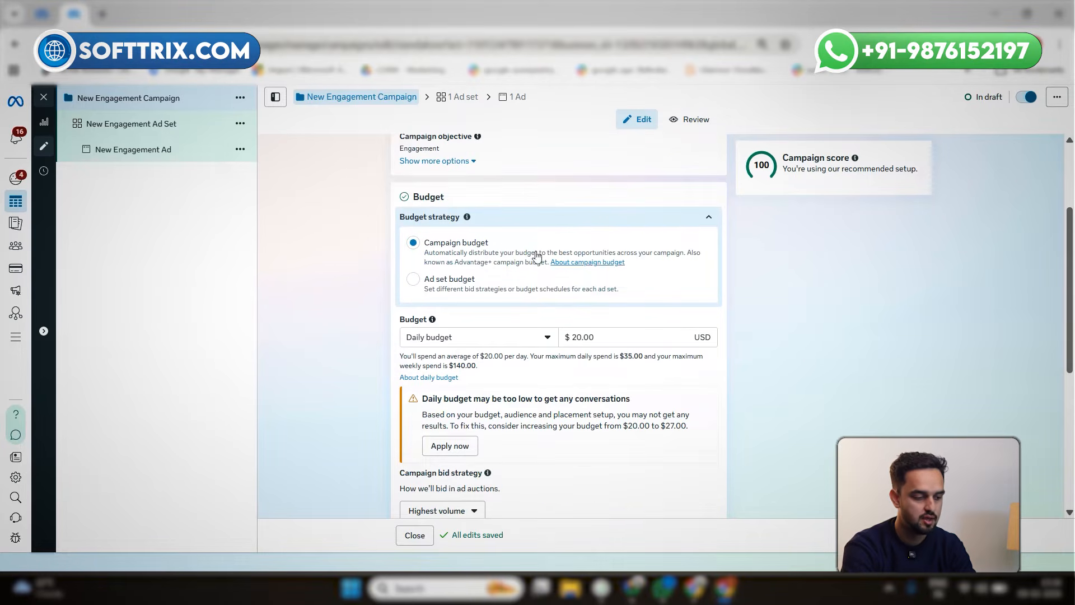
{"action": "left_click", "coordinate": [119, 123]}
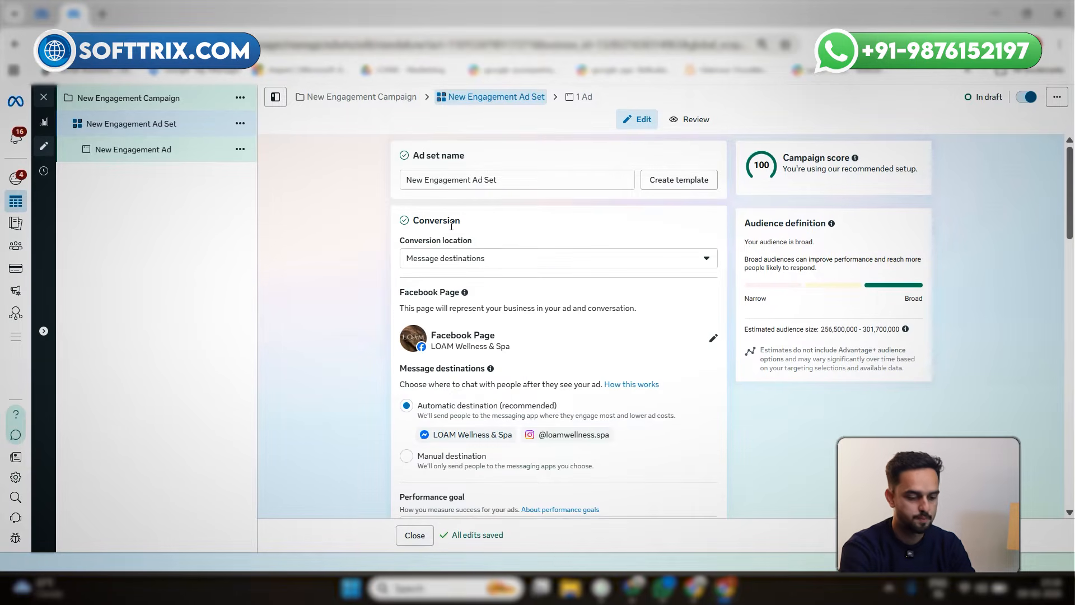
{"action": "scroll", "coordinate": [452, 225], "scroll_direction": "down", "scroll_amount": 3}
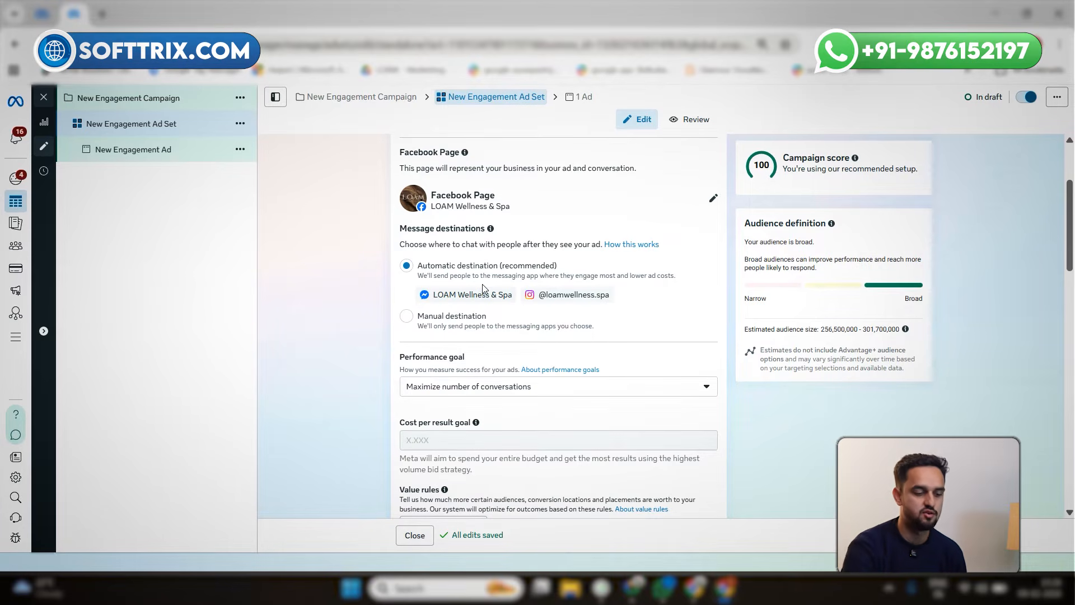
{"action": "scroll", "coordinate": [482, 286], "scroll_direction": "down", "scroll_amount": 2}
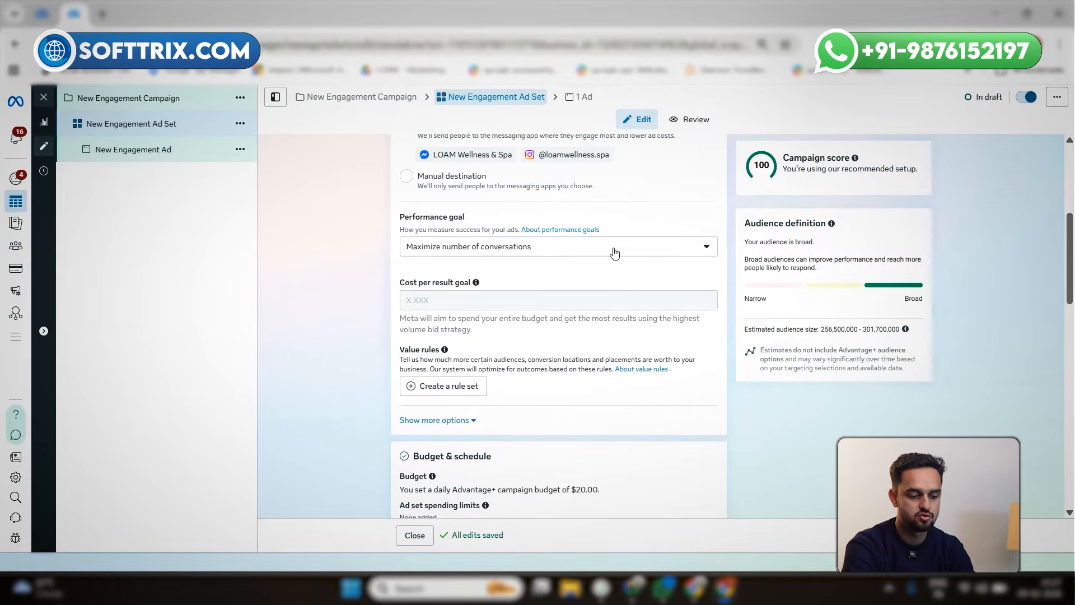
{"action": "left_click", "coordinate": [509, 251]}
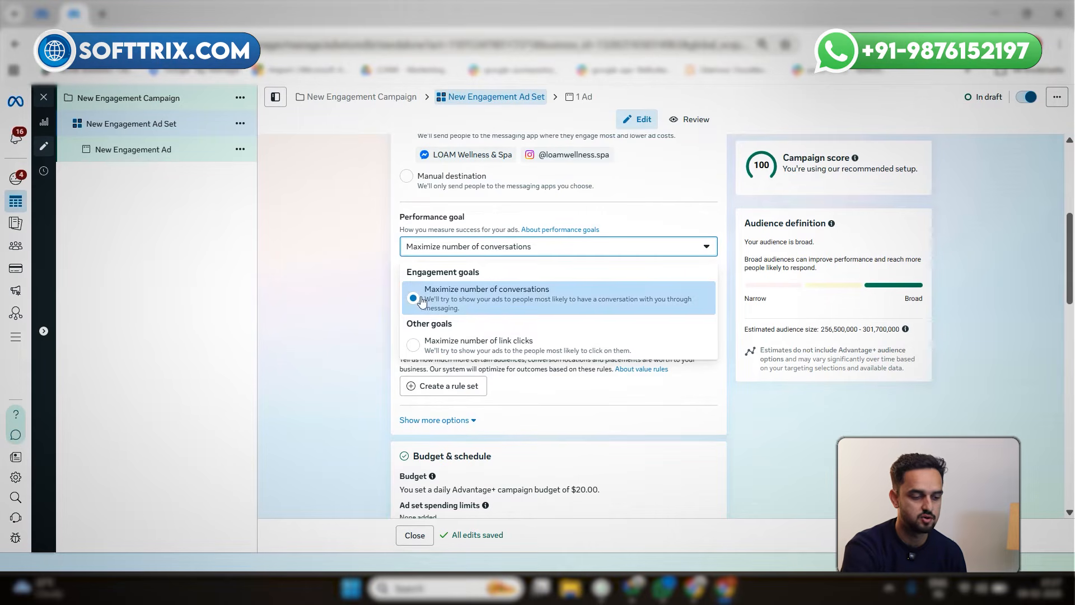
{"action": "left_click", "coordinate": [336, 287]}
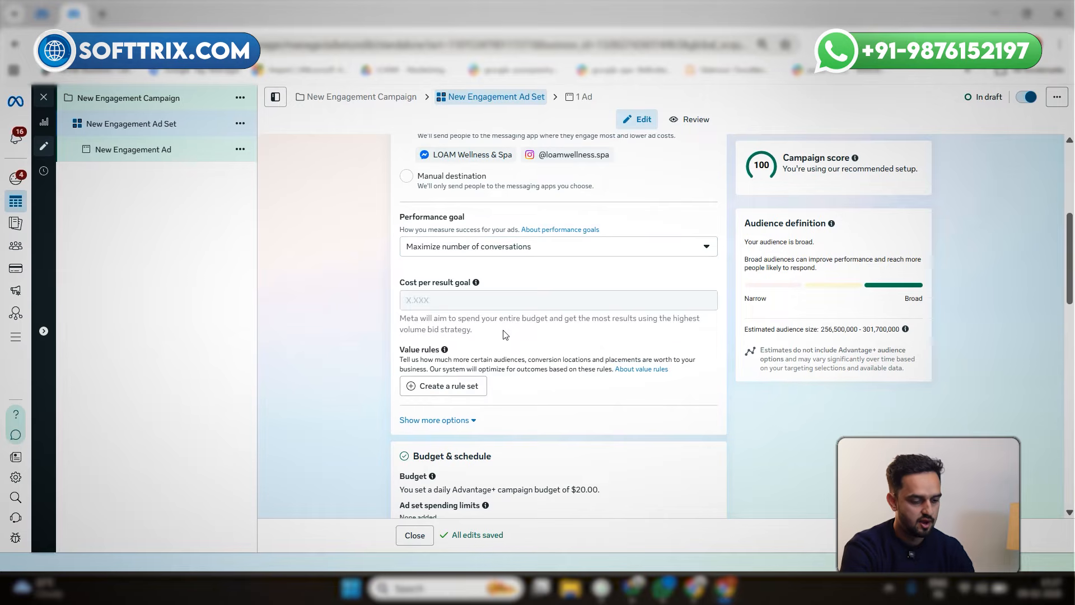
Check the location controls in the ad set's audience settings
{"action": "scroll", "coordinate": [506, 334], "scroll_direction": "down", "scroll_amount": 9}
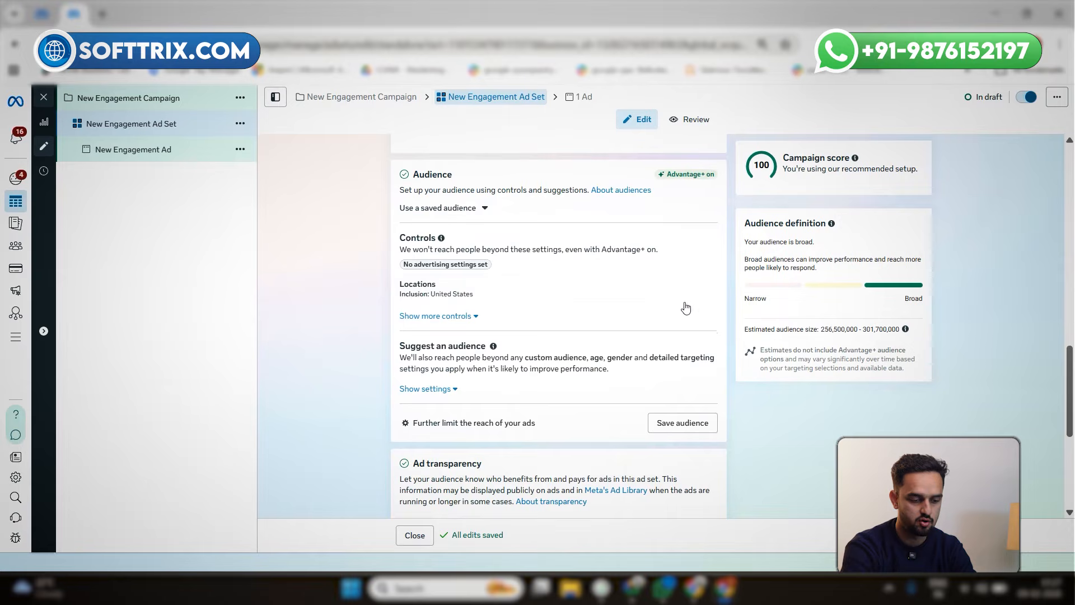
{"action": "left_click", "coordinate": [707, 289]}
{"action": "left_click", "coordinate": [708, 284]}
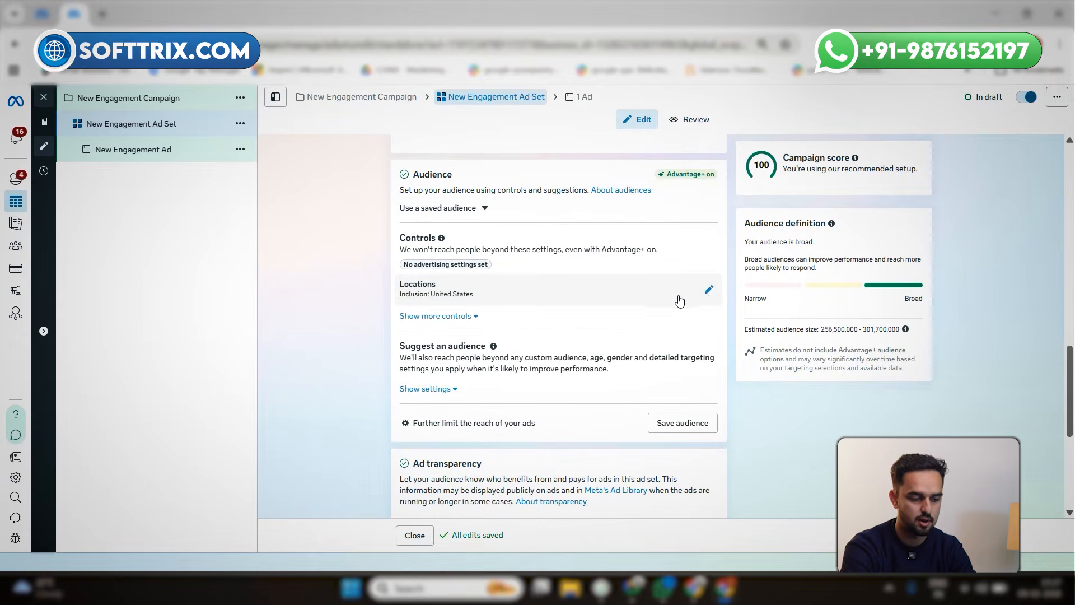
Switch the ad set's placements from Advantage+ to Manual placements
{"action": "scroll", "coordinate": [516, 346], "scroll_direction": "down", "scroll_amount": 1}
{"action": "scroll", "coordinate": [517, 345], "scroll_direction": "down", "scroll_amount": 5}
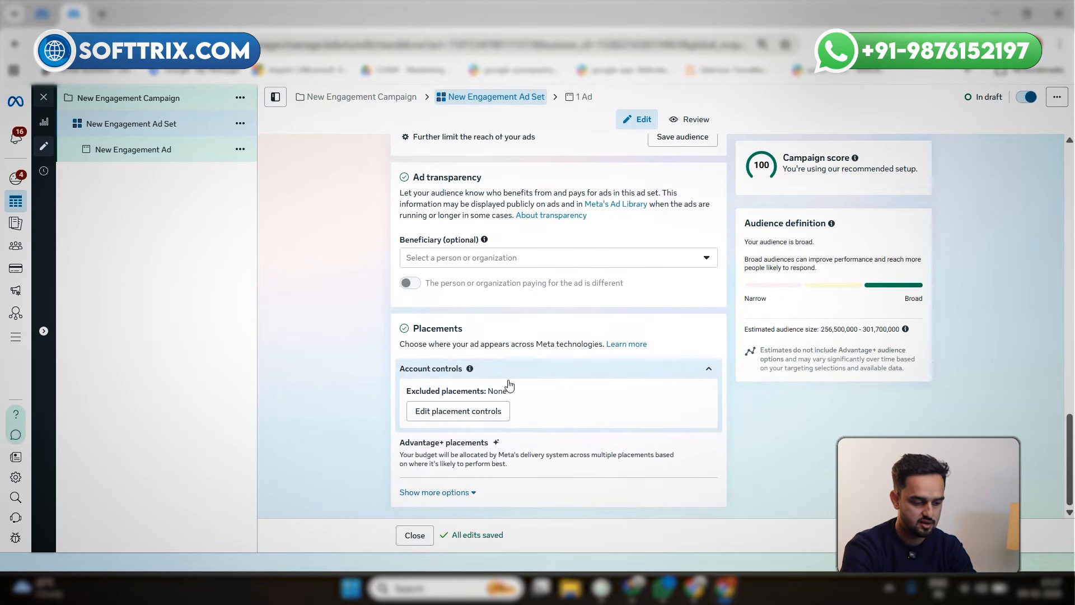
{"action": "left_click", "coordinate": [446, 493]}
{"action": "scroll", "coordinate": [556, 297], "scroll_direction": "down", "scroll_amount": 5}
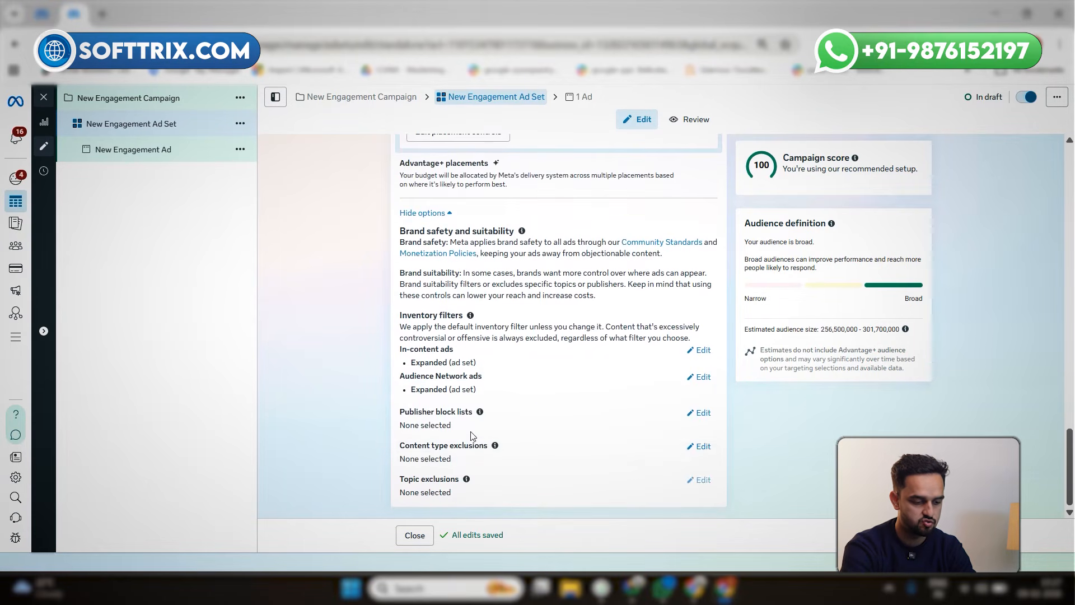
{"action": "scroll", "coordinate": [556, 297], "scroll_direction": "up", "scroll_amount": 3}
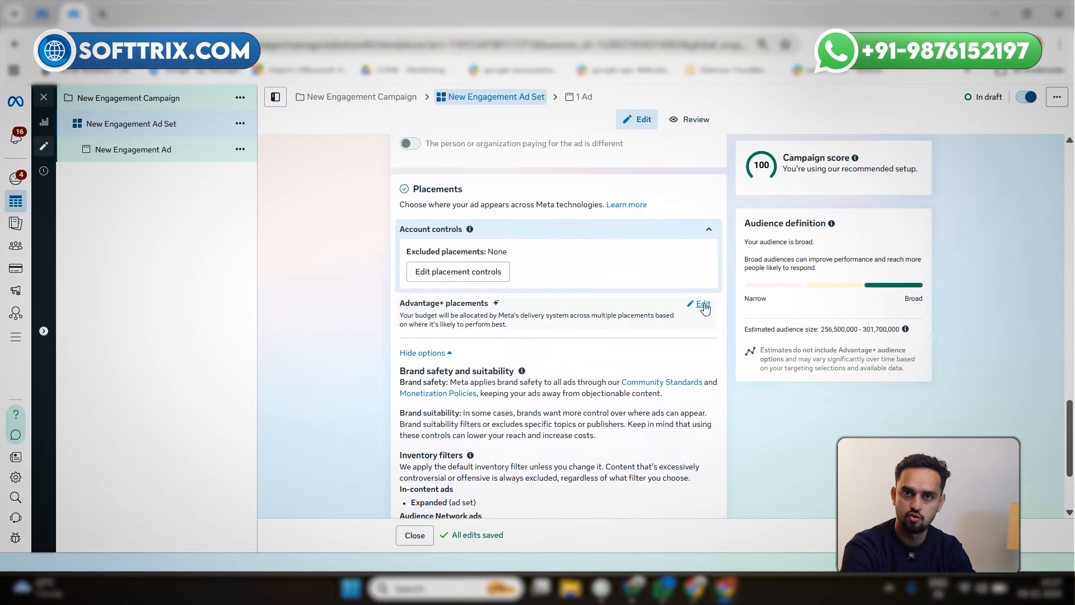
{"action": "left_click", "coordinate": [703, 306]}
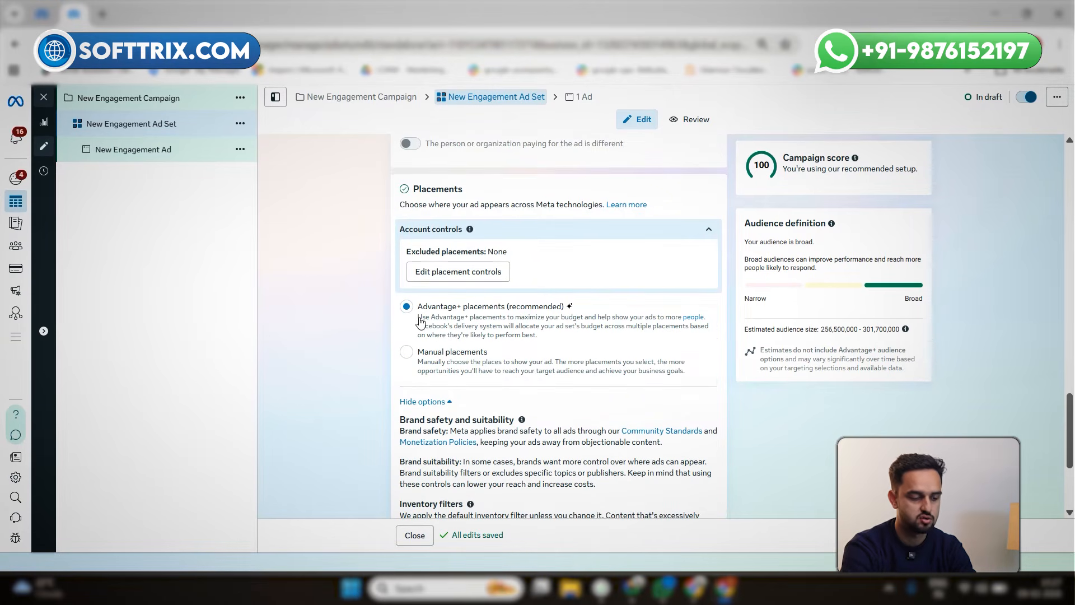
{"action": "left_click", "coordinate": [408, 354]}
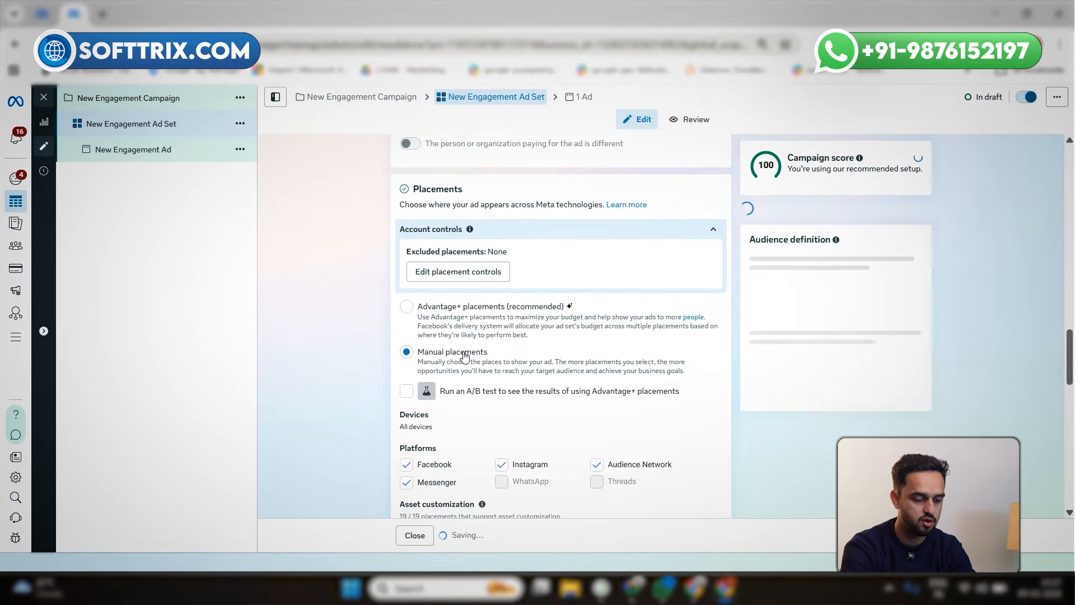
Exclude Messenger and Audience Network from the ad set's platforms and dismiss the Advantage+ placements recommendation
{"action": "scroll", "coordinate": [408, 353], "scroll_direction": "down", "scroll_amount": 3}
{"action": "left_click", "coordinate": [407, 345]}
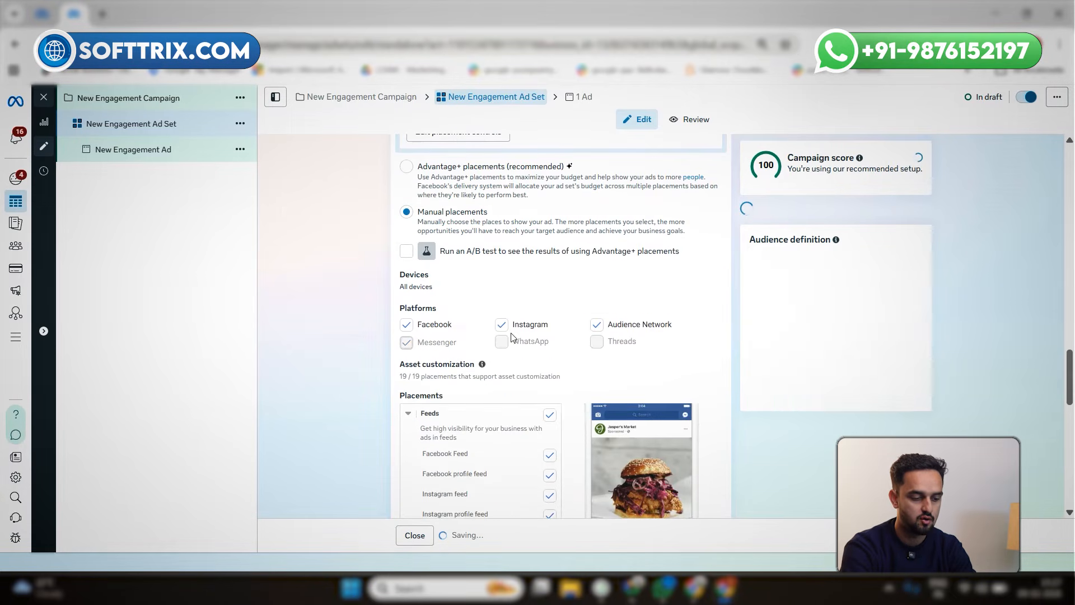
{"action": "left_click", "coordinate": [597, 438]}
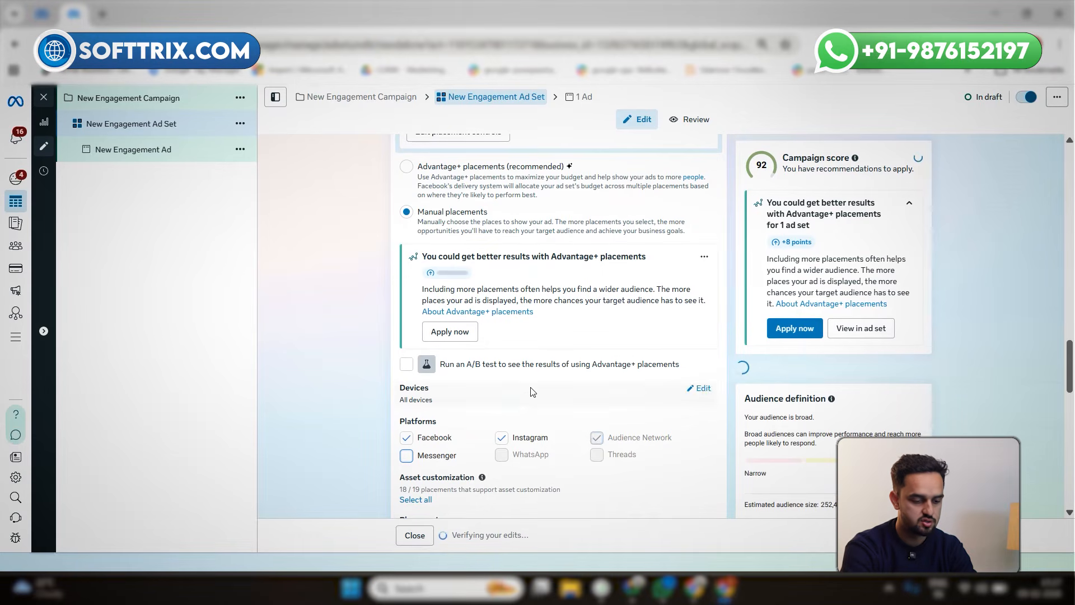
{"action": "left_click", "coordinate": [704, 257]}
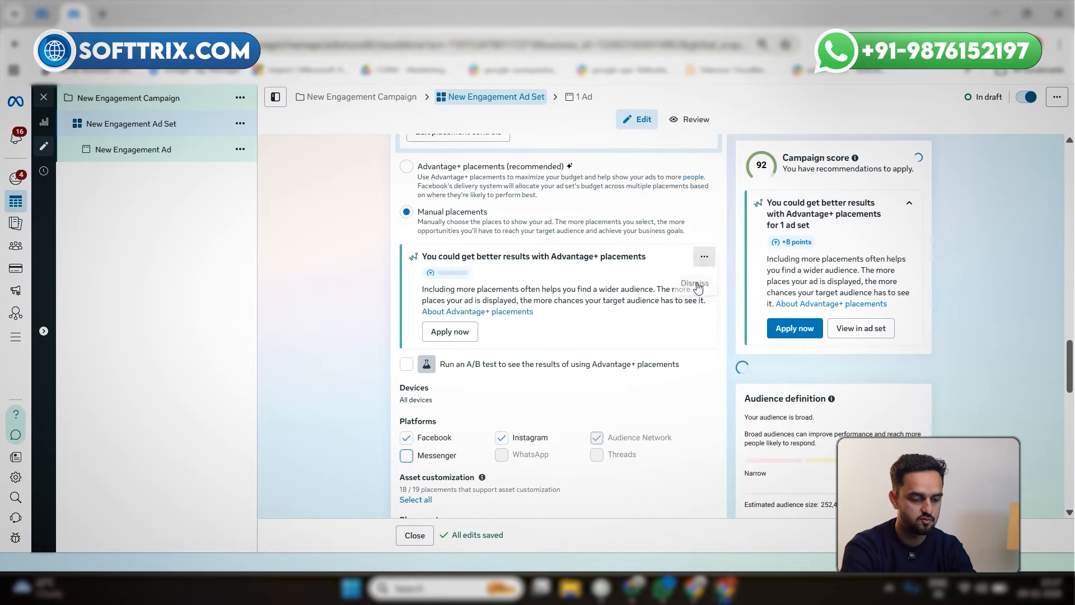
{"action": "left_click", "coordinate": [693, 287]}
{"action": "scroll", "coordinate": [529, 336], "scroll_direction": "down", "scroll_amount": 3}
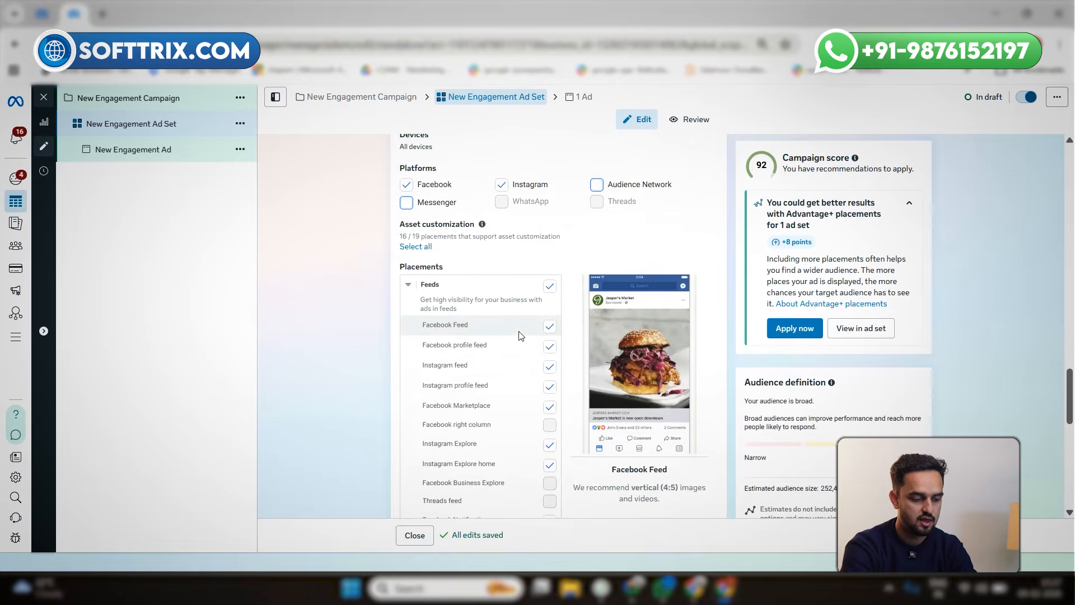
{"action": "scroll", "coordinate": [524, 394], "scroll_direction": "up", "scroll_amount": 4}
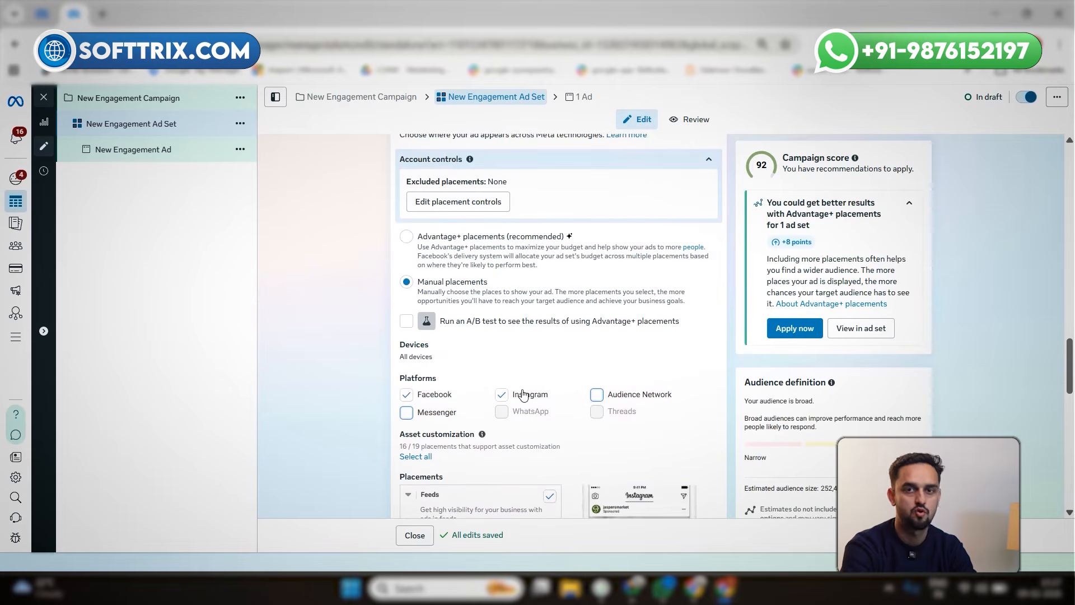
Open the New Engagement Ad and add the account's Organic Facials Treatment video (1080 × 1920) as its media
{"action": "scroll", "coordinate": [523, 395], "scroll_direction": "down", "scroll_amount": 9}
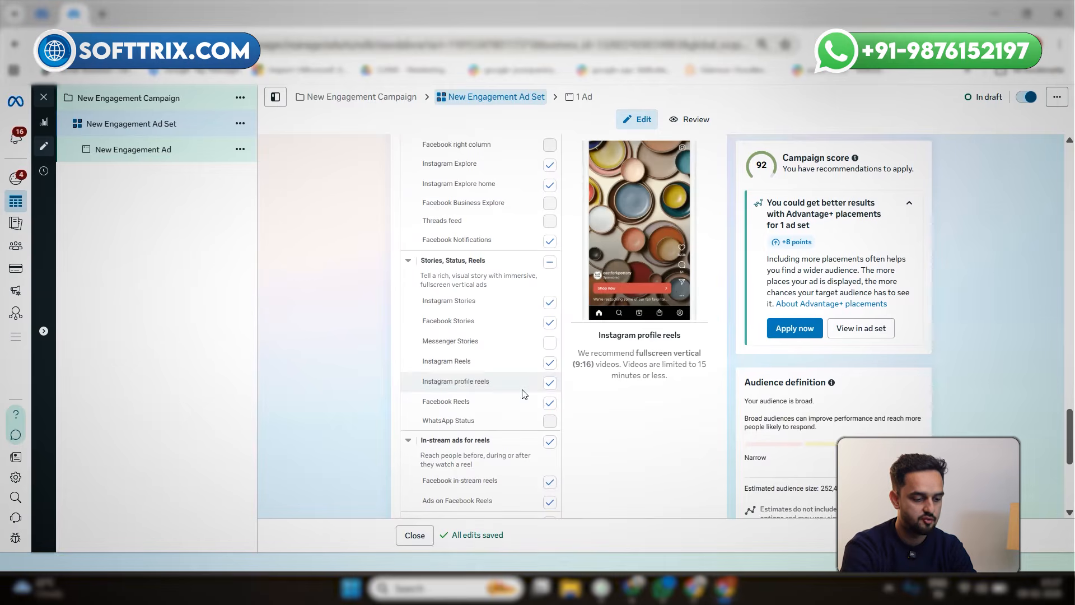
{"action": "left_click", "coordinate": [180, 149]}
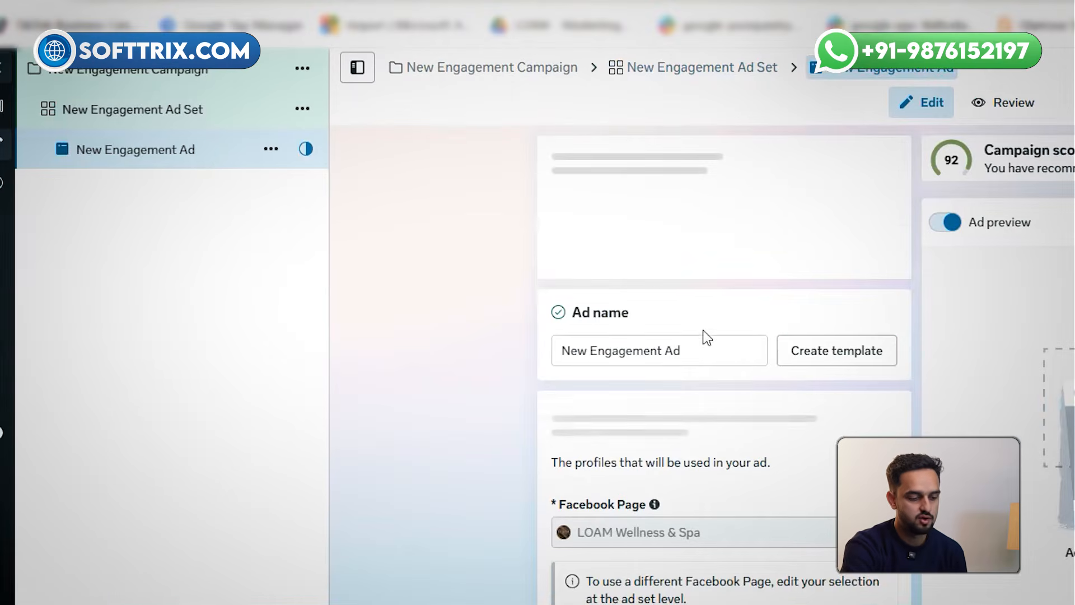
{"action": "scroll", "coordinate": [728, 350], "scroll_direction": "down", "scroll_amount": 3}
{"action": "scroll", "coordinate": [733, 353], "scroll_direction": "down", "scroll_amount": 6}
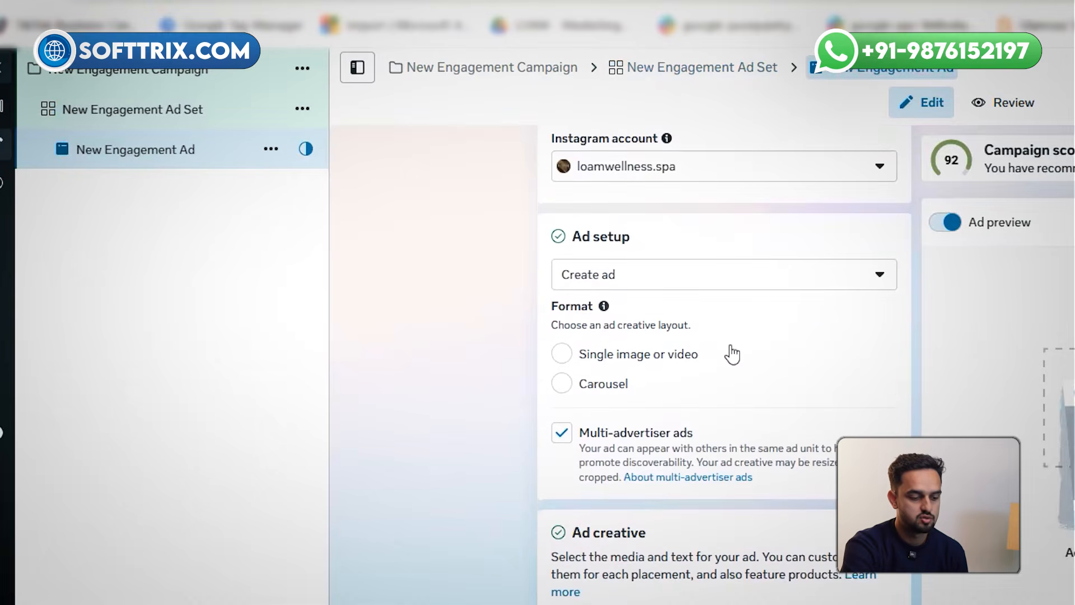
{"action": "scroll", "coordinate": [732, 354], "scroll_direction": "down", "scroll_amount": 2}
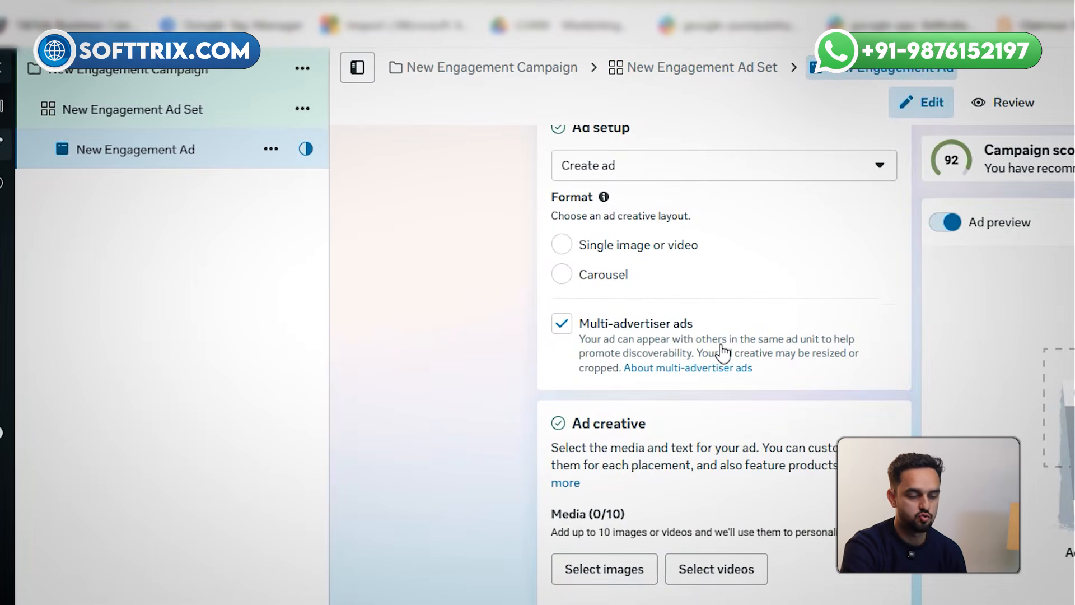
{"action": "scroll", "coordinate": [723, 353], "scroll_direction": "down", "scroll_amount": 4}
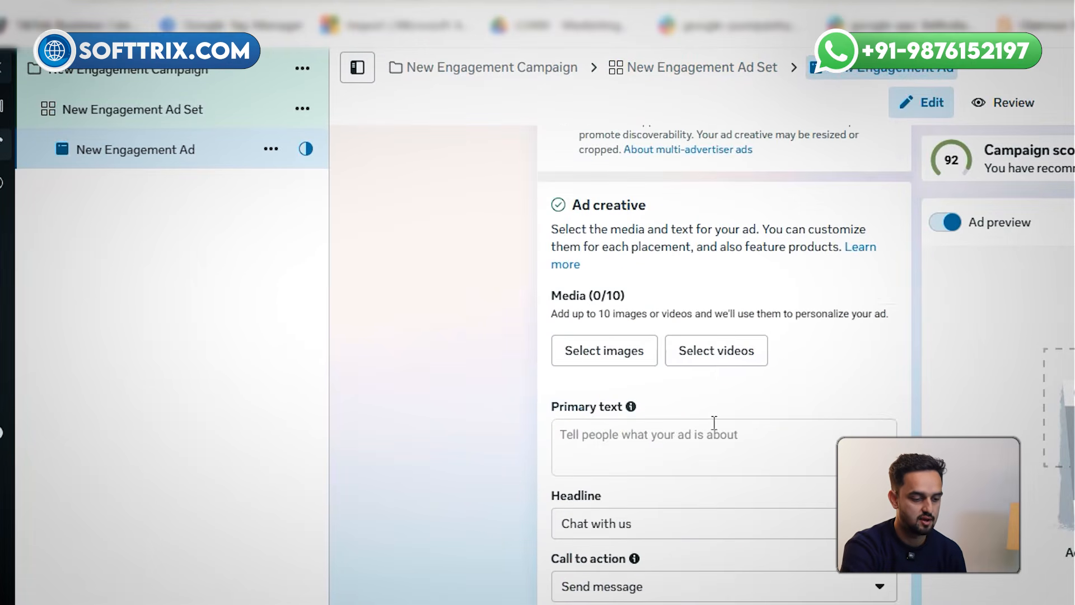
{"action": "left_click", "coordinate": [709, 359]}
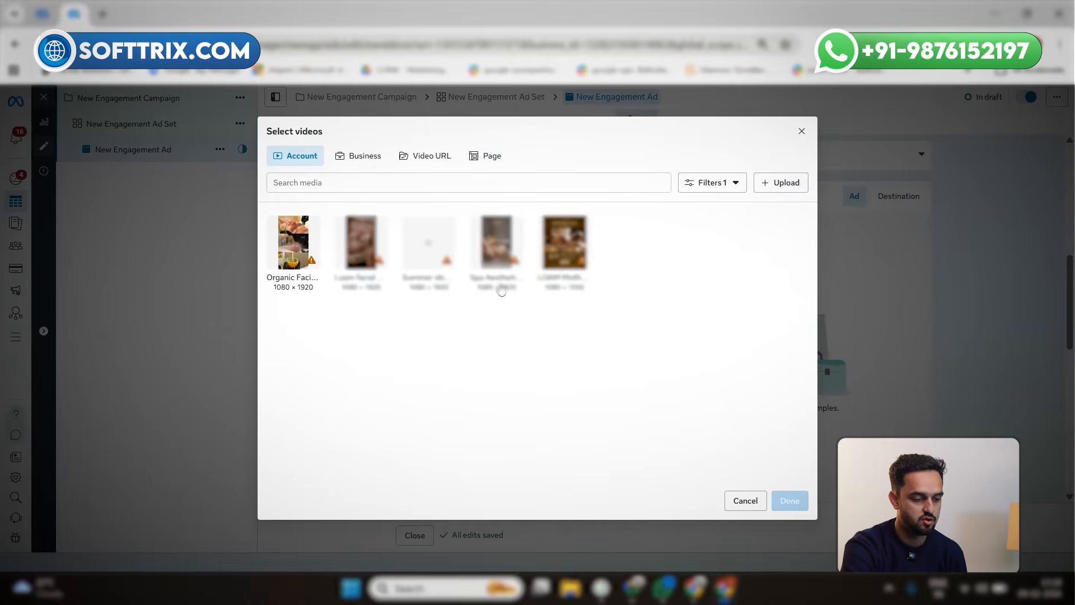
{"action": "left_click", "coordinate": [295, 252]}
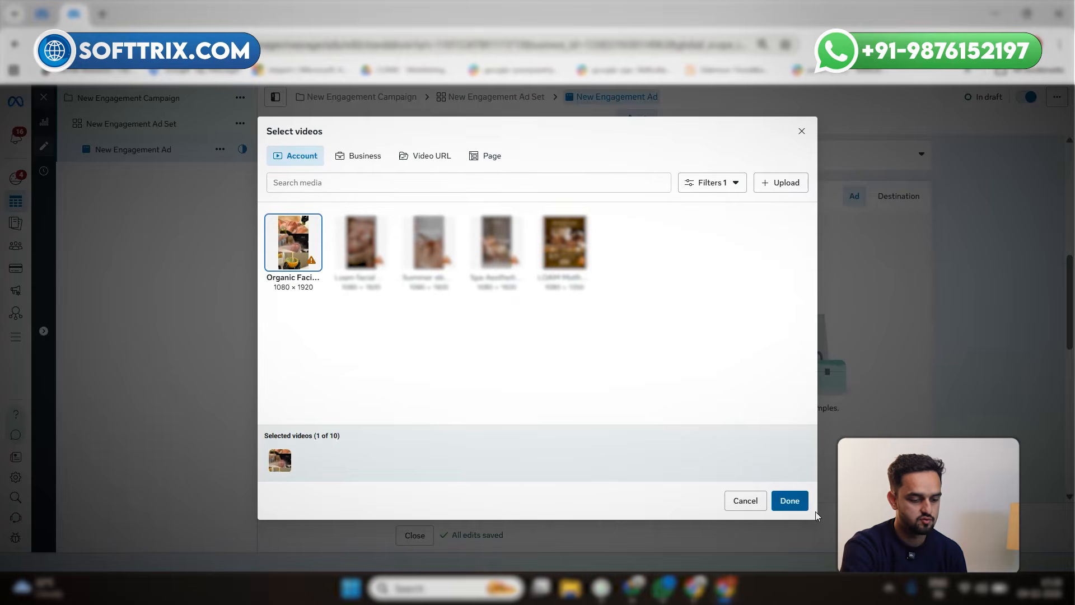
{"action": "left_click", "coordinate": [794, 502]}
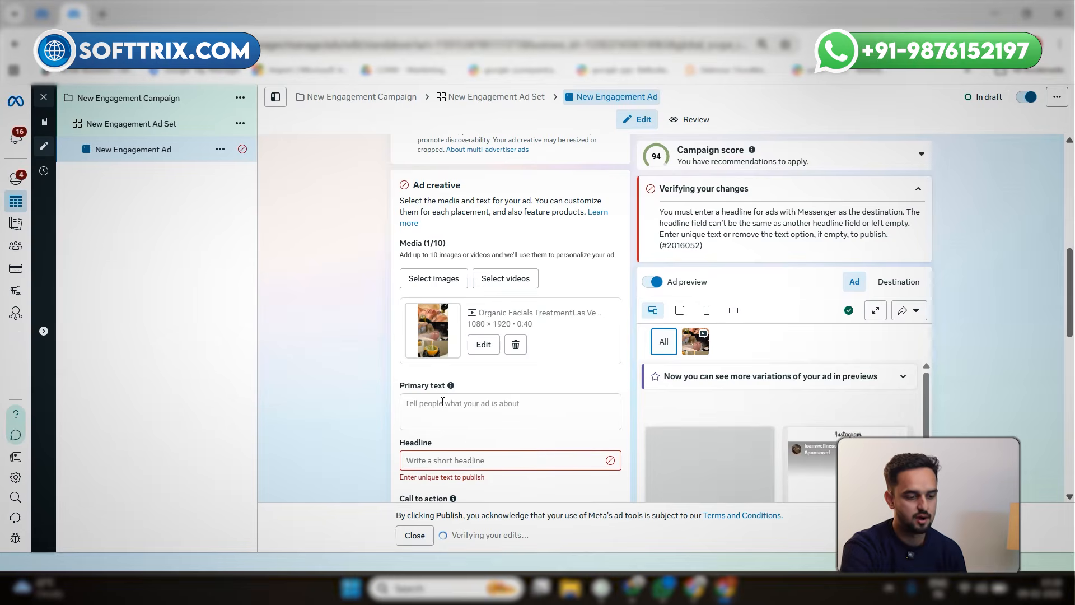
Copy the primary text of Couple Massage Carousel Ad 1 from the Valentine's lead campaign into the New Engagement Ad's primary text
{"action": "left_click", "coordinate": [43, 15]}
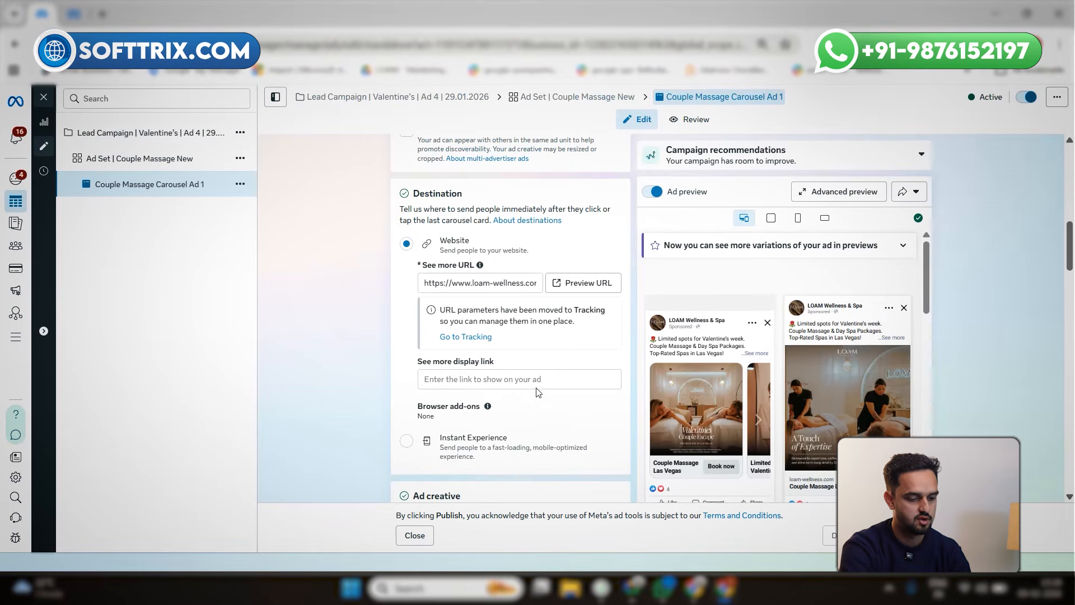
{"action": "scroll", "coordinate": [516, 365], "scroll_direction": "down", "scroll_amount": 3}
{"action": "scroll", "coordinate": [511, 375], "scroll_direction": "down", "scroll_amount": 10}
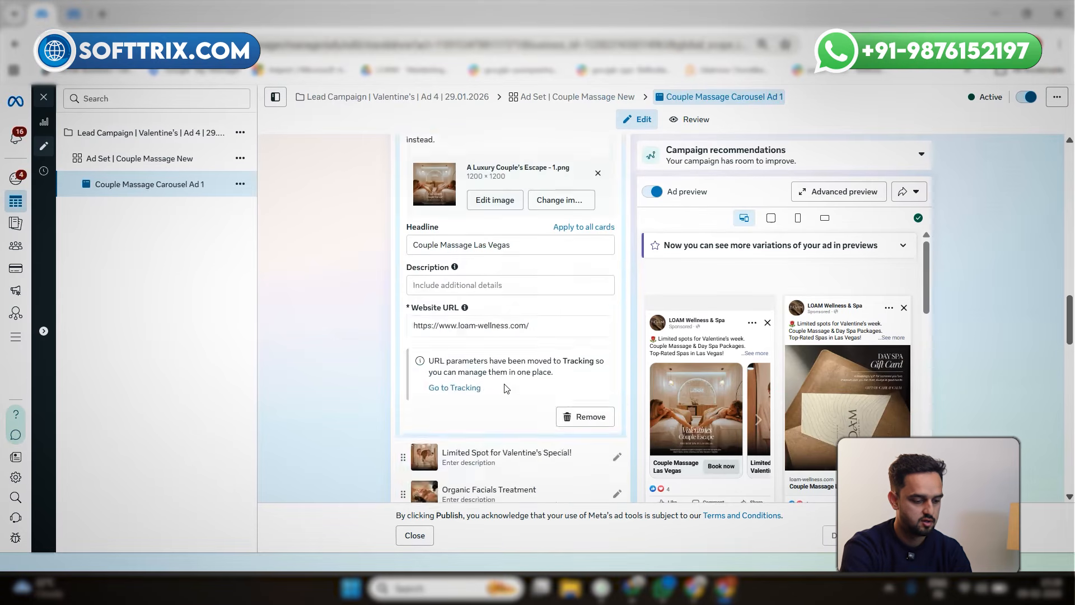
{"action": "scroll", "coordinate": [505, 388], "scroll_direction": "down", "scroll_amount": 6}
{"action": "scroll", "coordinate": [481, 246], "scroll_direction": "up", "scroll_amount": 2}
{"action": "left_click", "coordinate": [481, 247]}
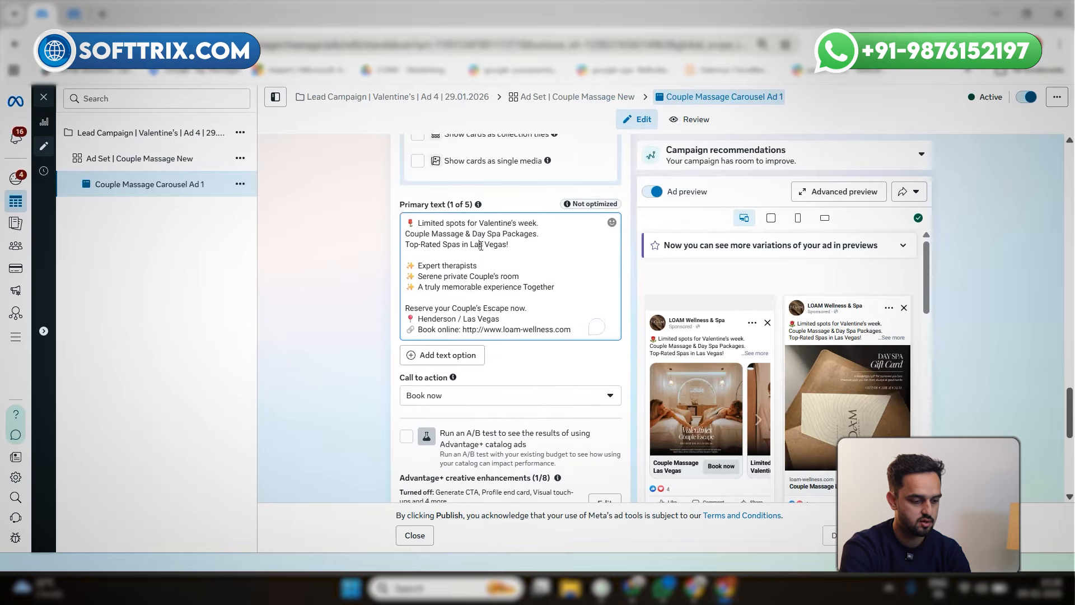
{"action": "key", "text": "ctrl+a"}
{"action": "key", "text": "ctrl+c"}
{"action": "key", "text": "ctrl+Tab"}
{"action": "left_click", "coordinate": [457, 420]}
{"action": "key", "text": "ctrl+v"}
Fill the New Engagement Ad's headline with "Couple Massage Las Vegas", reusing the headline from Couple Massage Carousel Ad 1
{"action": "scroll", "coordinate": [457, 417], "scroll_direction": "down", "scroll_amount": 3}
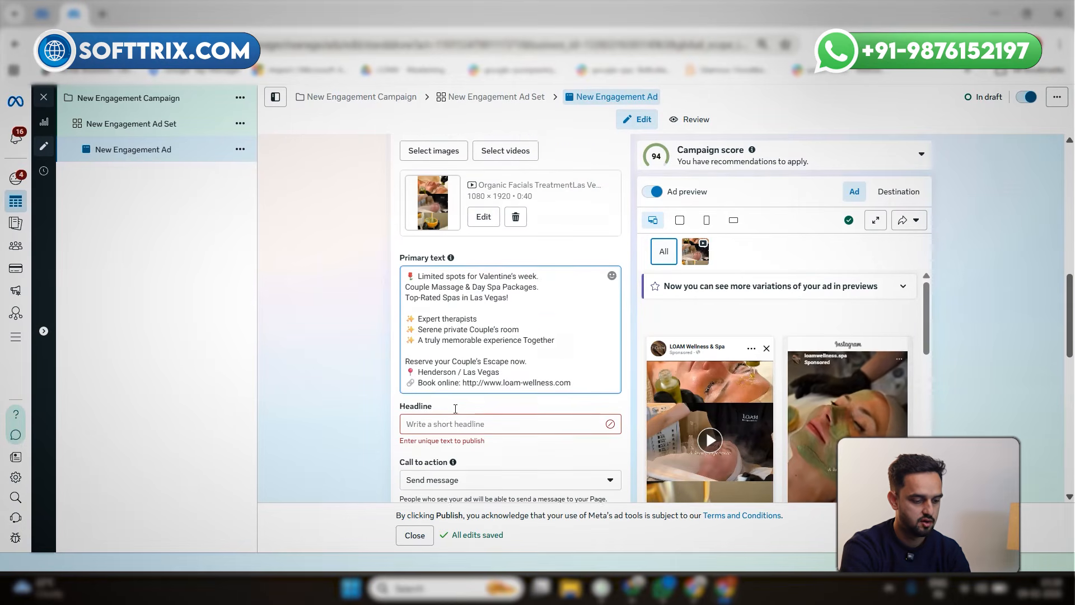
{"action": "key", "text": "ctrl+shift+Tab"}
{"action": "left_click", "coordinate": [441, 385]}
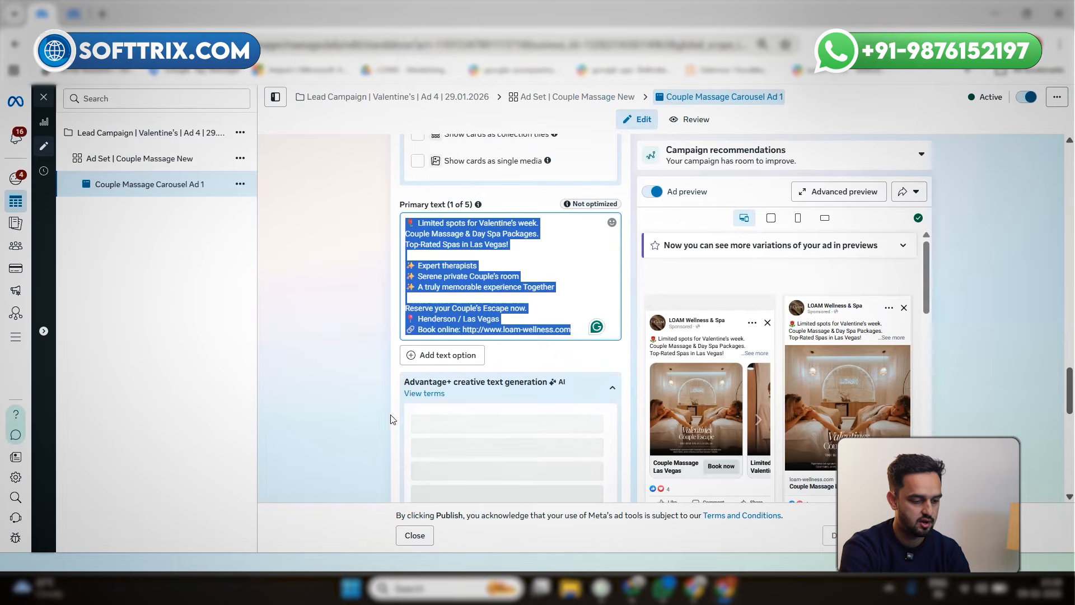
{"action": "left_click", "coordinate": [441, 385]}
{"action": "scroll", "coordinate": [456, 412], "scroll_direction": "down", "scroll_amount": 2}
{"action": "scroll", "coordinate": [456, 404], "scroll_direction": "up", "scroll_amount": 5}
{"action": "scroll", "coordinate": [455, 404], "scroll_direction": "up", "scroll_amount": 8}
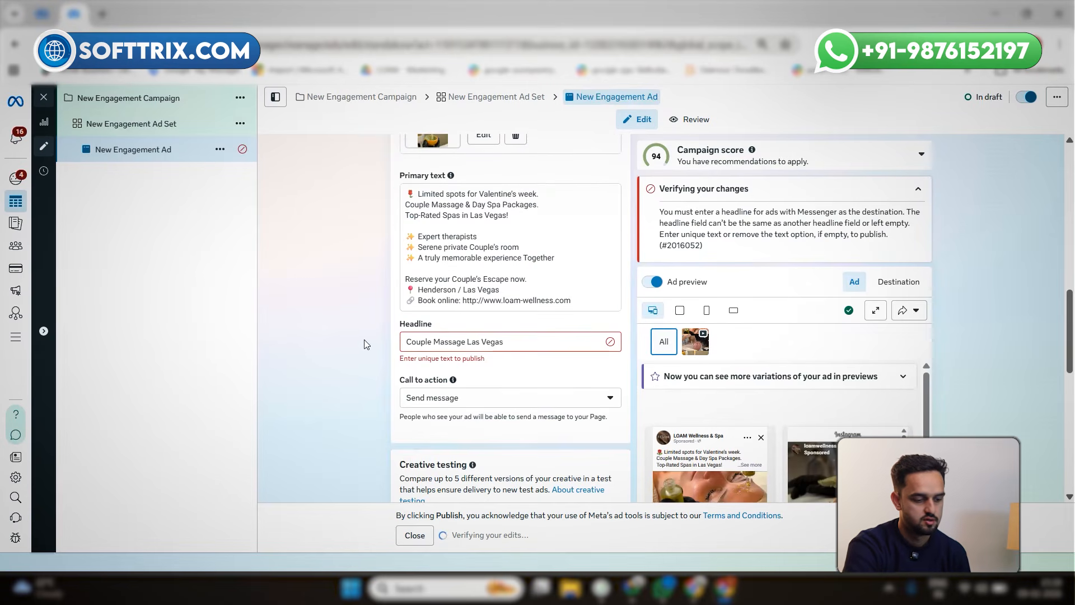
Review the ad's call to action, creative testing, chat builder and tracking settings, and its inline preview
{"action": "scroll", "coordinate": [528, 328], "scroll_direction": "down", "scroll_amount": 1}
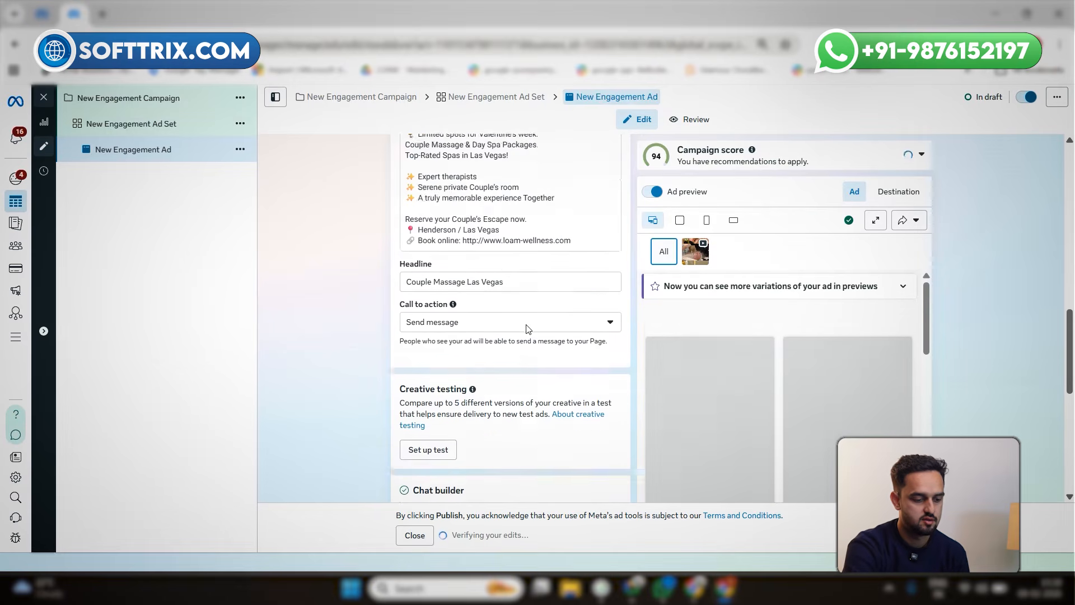
{"action": "scroll", "coordinate": [528, 327], "scroll_direction": "down", "scroll_amount": 7}
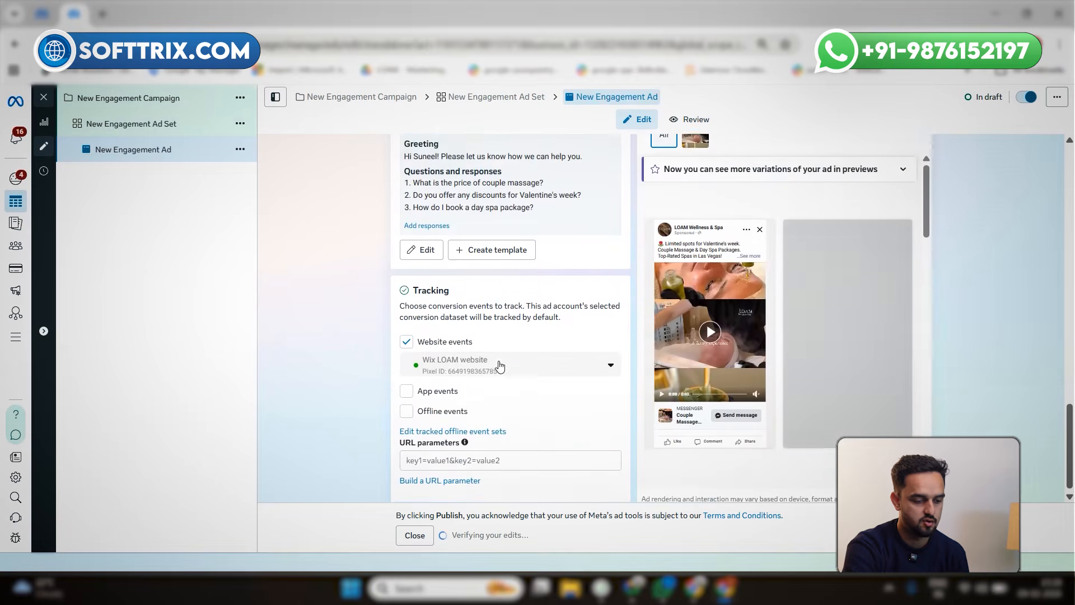
{"action": "scroll", "coordinate": [497, 413], "scroll_direction": "up", "scroll_amount": 6}
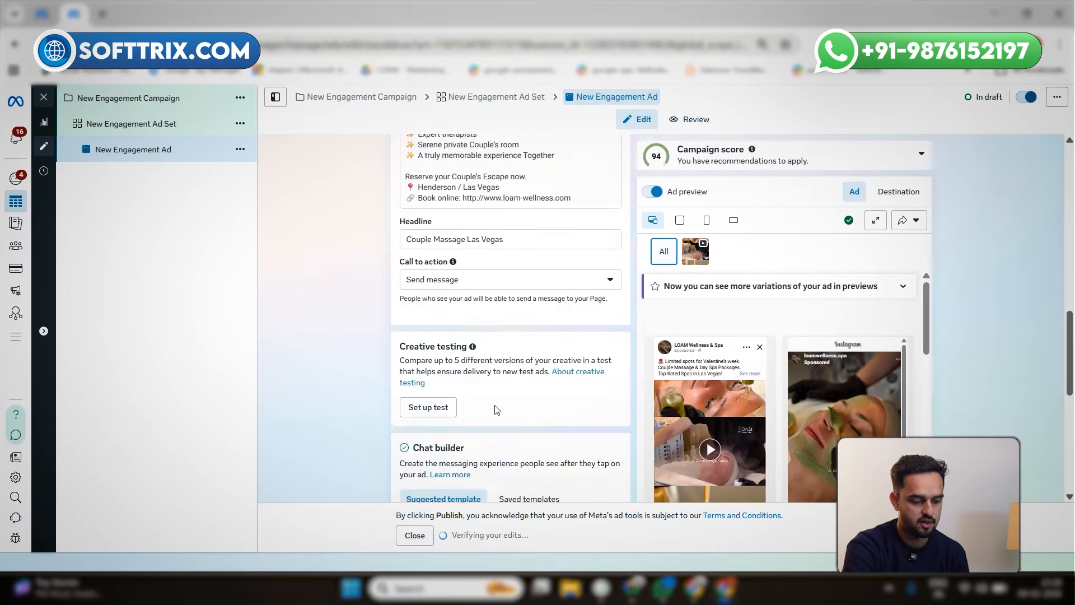
{"action": "scroll", "coordinate": [497, 410], "scroll_direction": "up", "scroll_amount": 2}
{"action": "scroll", "coordinate": [651, 378], "scroll_direction": "down", "scroll_amount": 3}
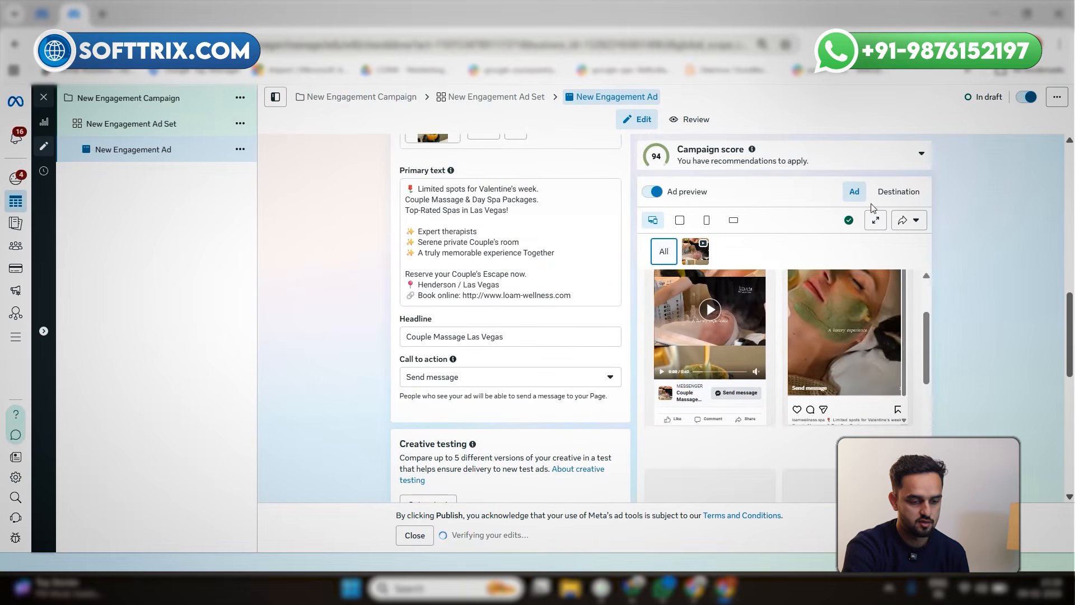
{"action": "scroll", "coordinate": [874, 237], "scroll_direction": "up", "scroll_amount": 1}
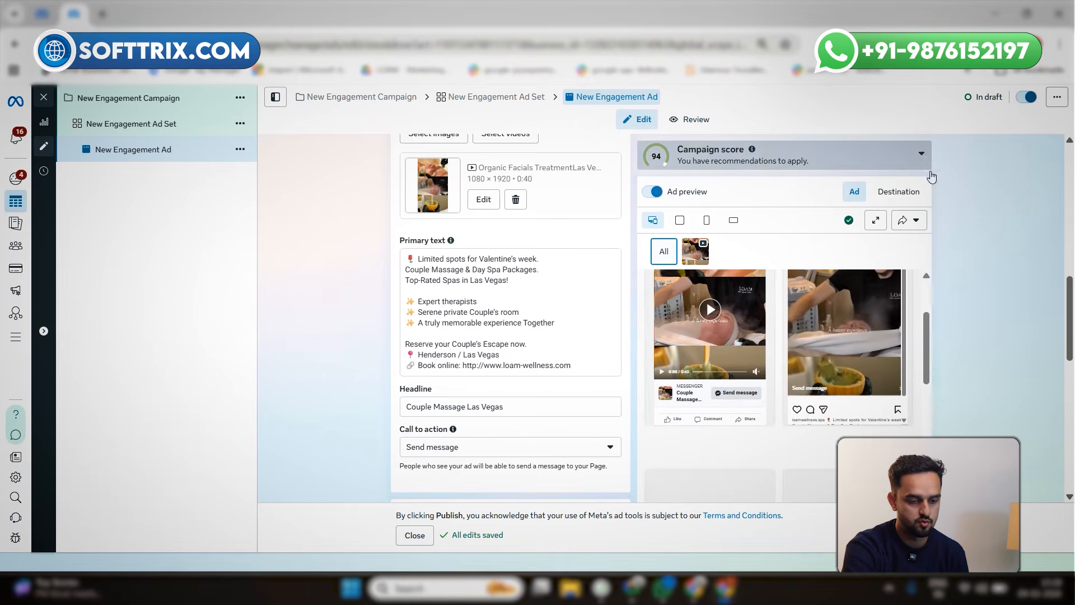
Examine the ad's advanced preview across the Facebook and Instagram placements, then close it
{"action": "left_click", "coordinate": [900, 221]}
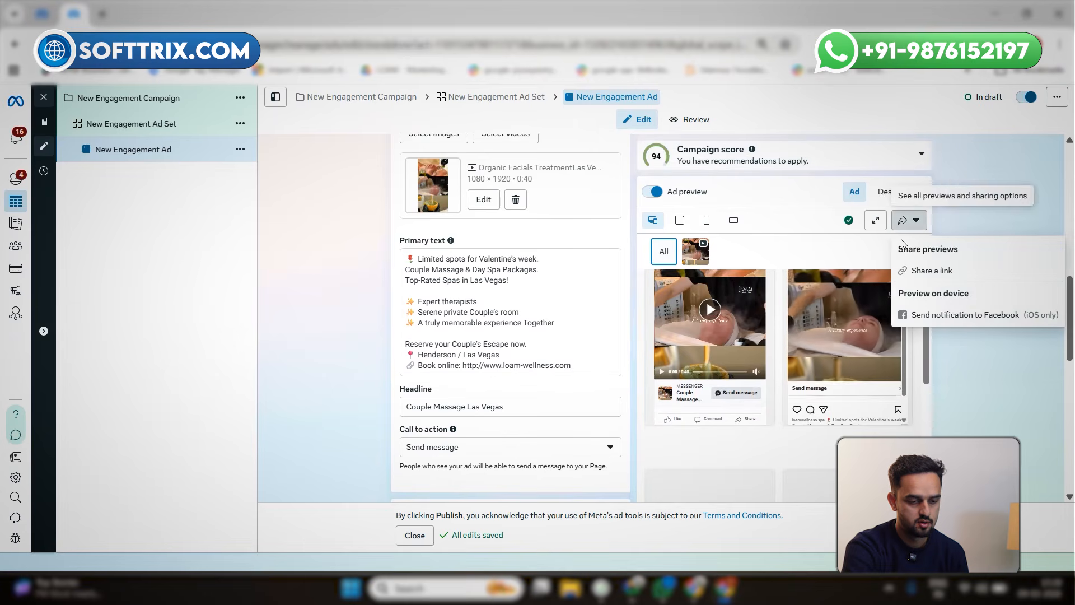
{"action": "left_click", "coordinate": [874, 222]}
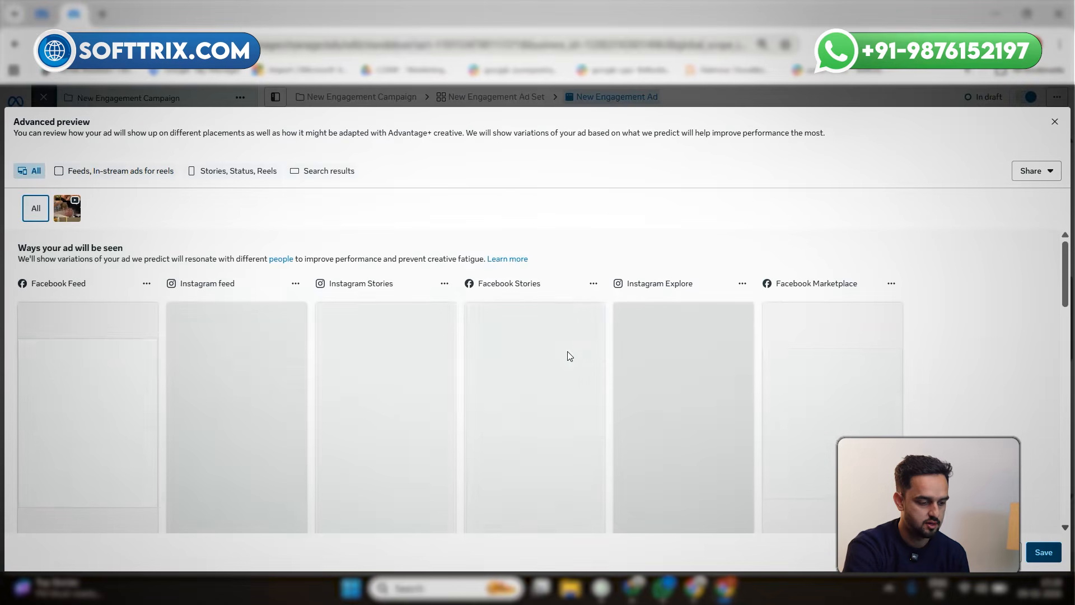
{"action": "scroll", "coordinate": [385, 289], "scroll_direction": "down", "scroll_amount": 1}
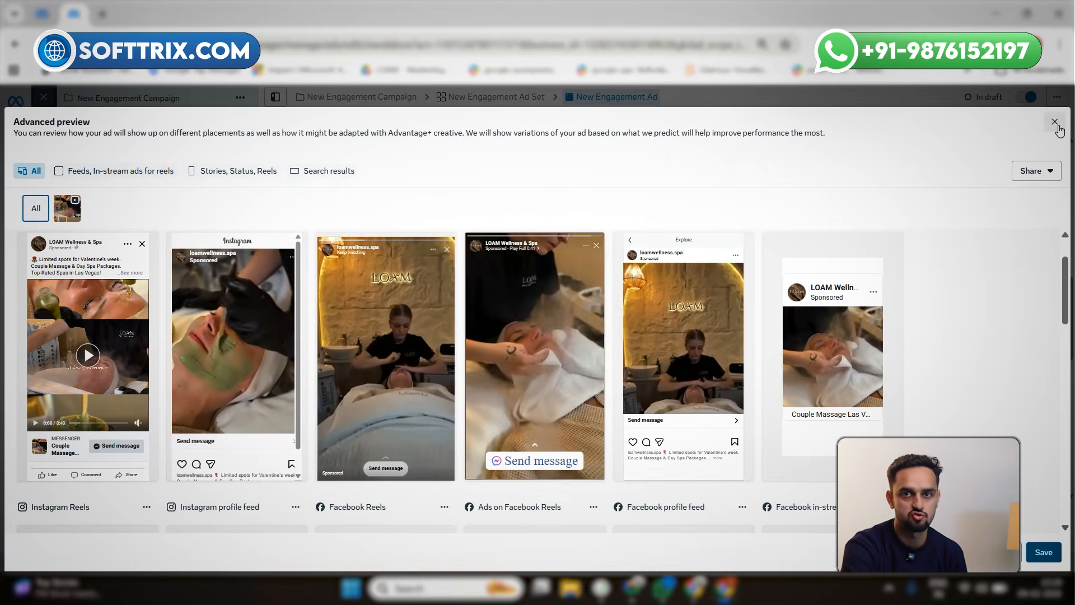
{"action": "left_click", "coordinate": [1055, 122]}
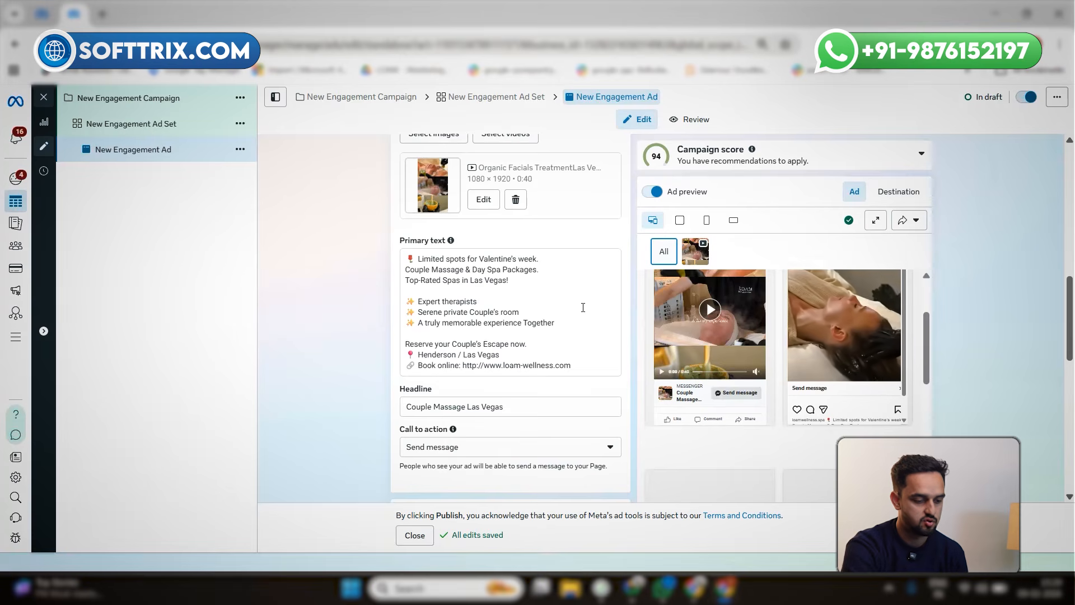